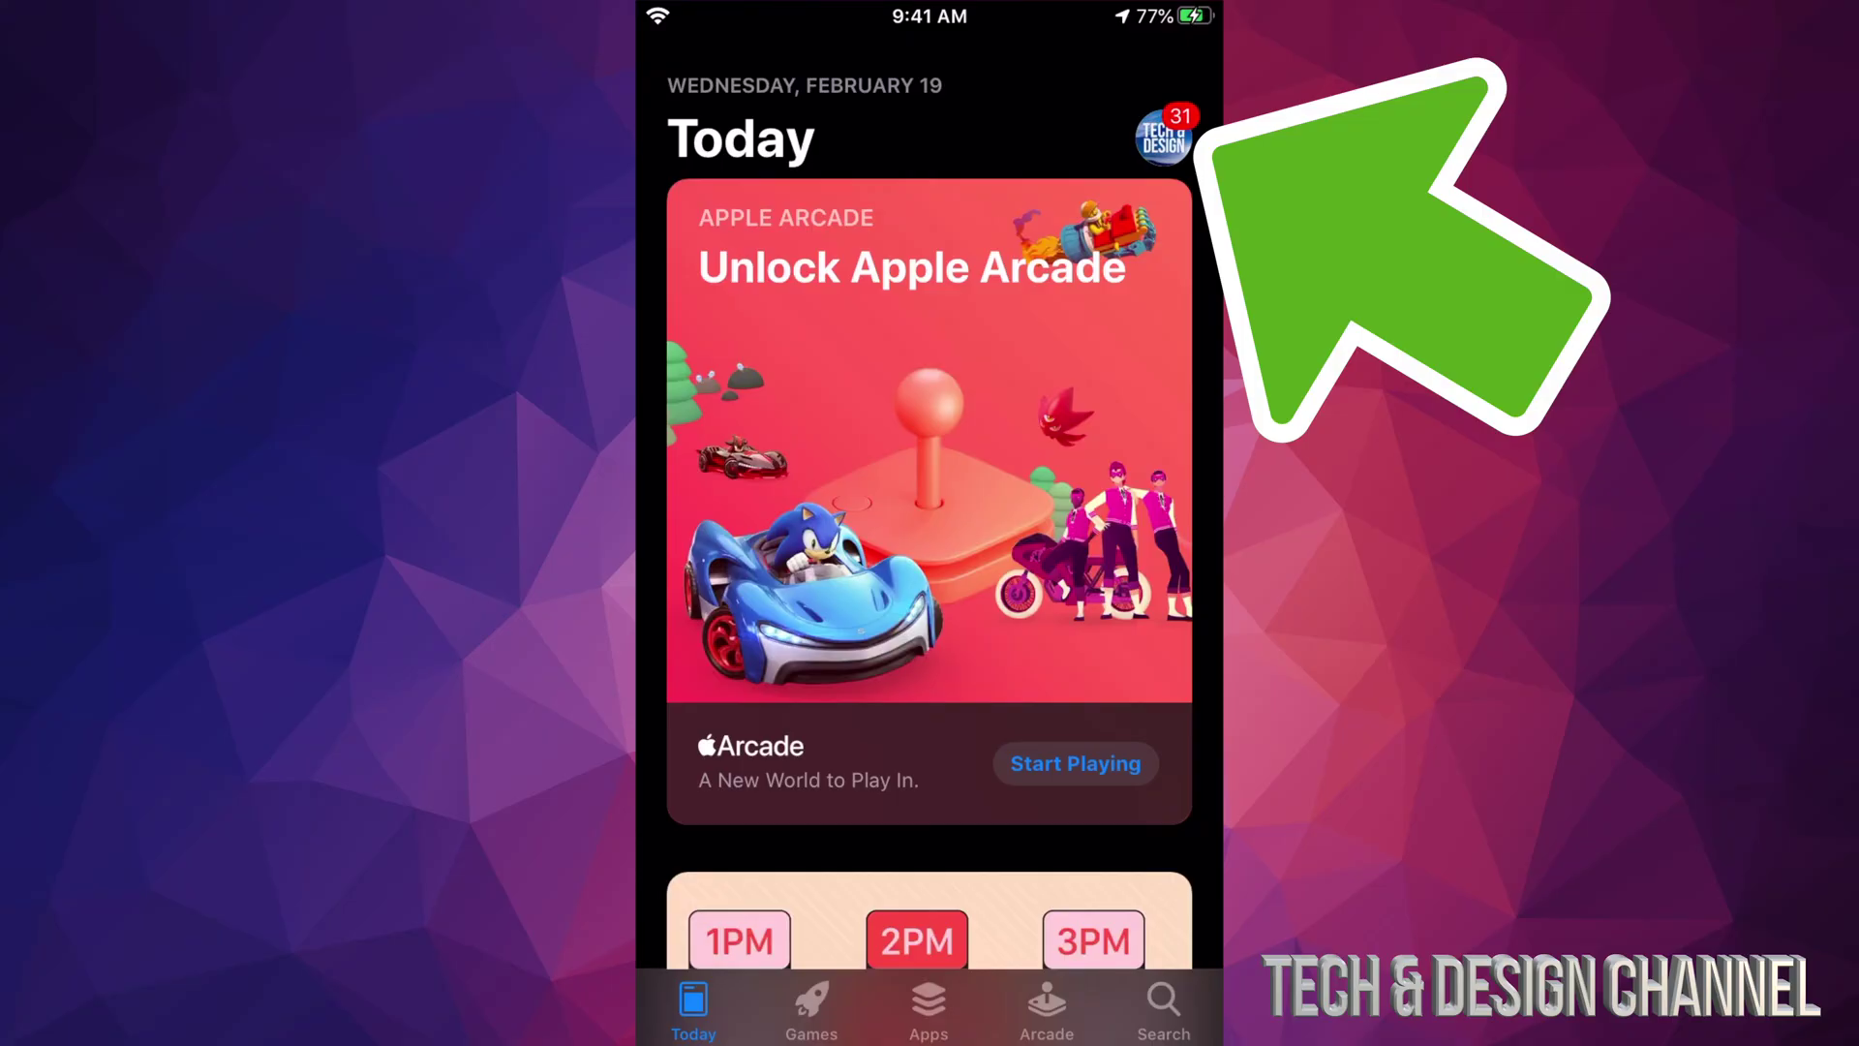
- Start the Fortnite update from the Account page's Available Updates list
click(1162, 139)
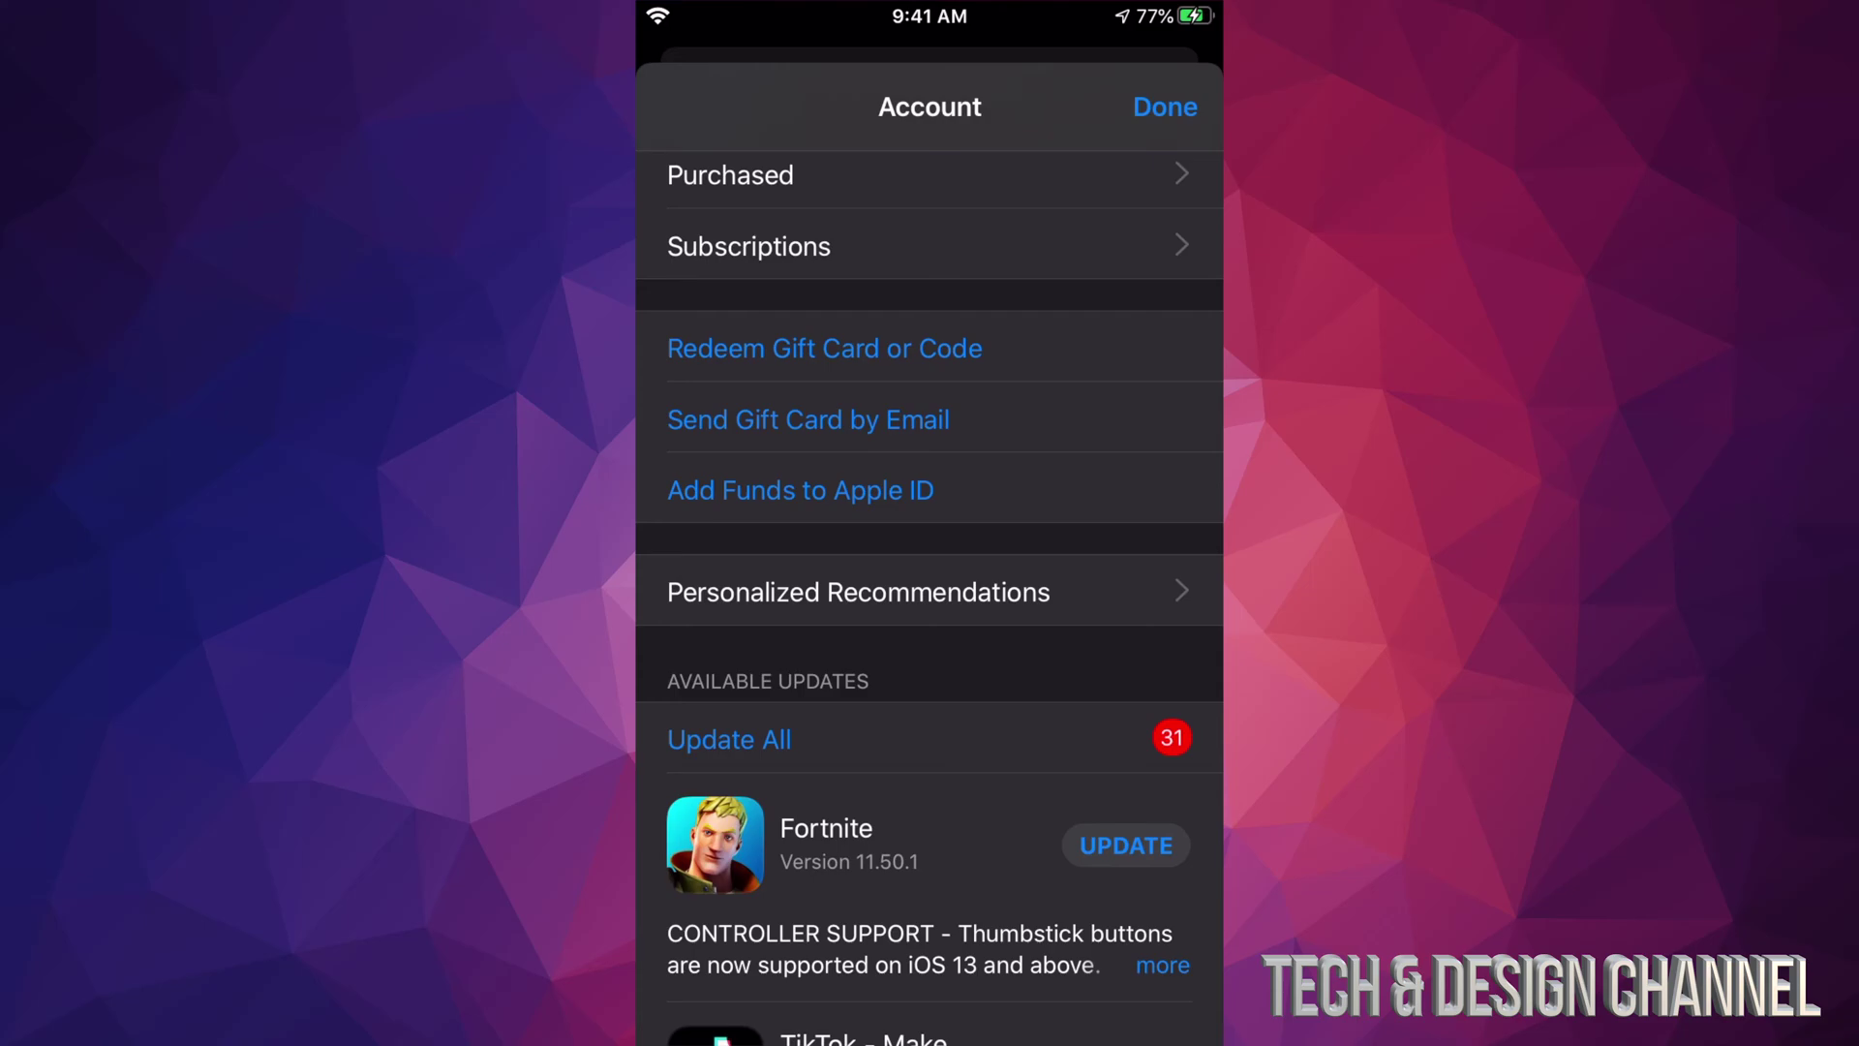
scroll(931, 581, down, 5)
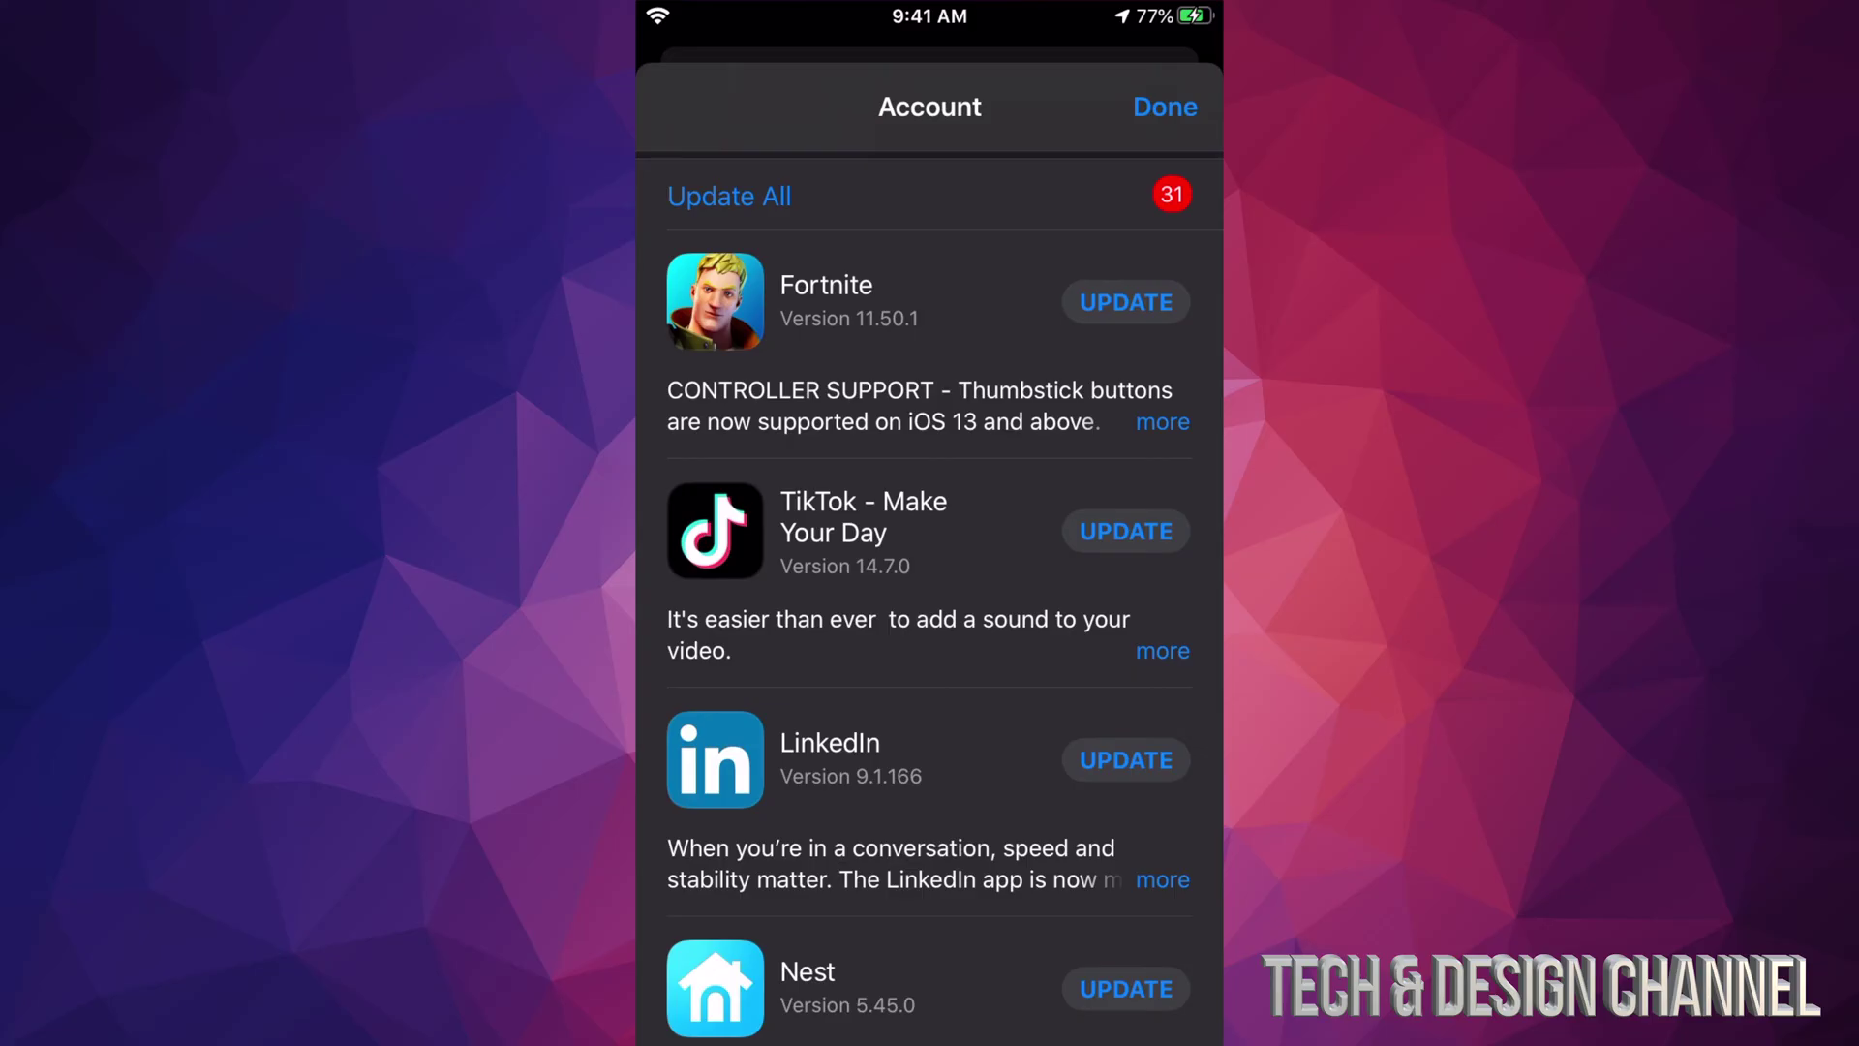
click(1127, 302)
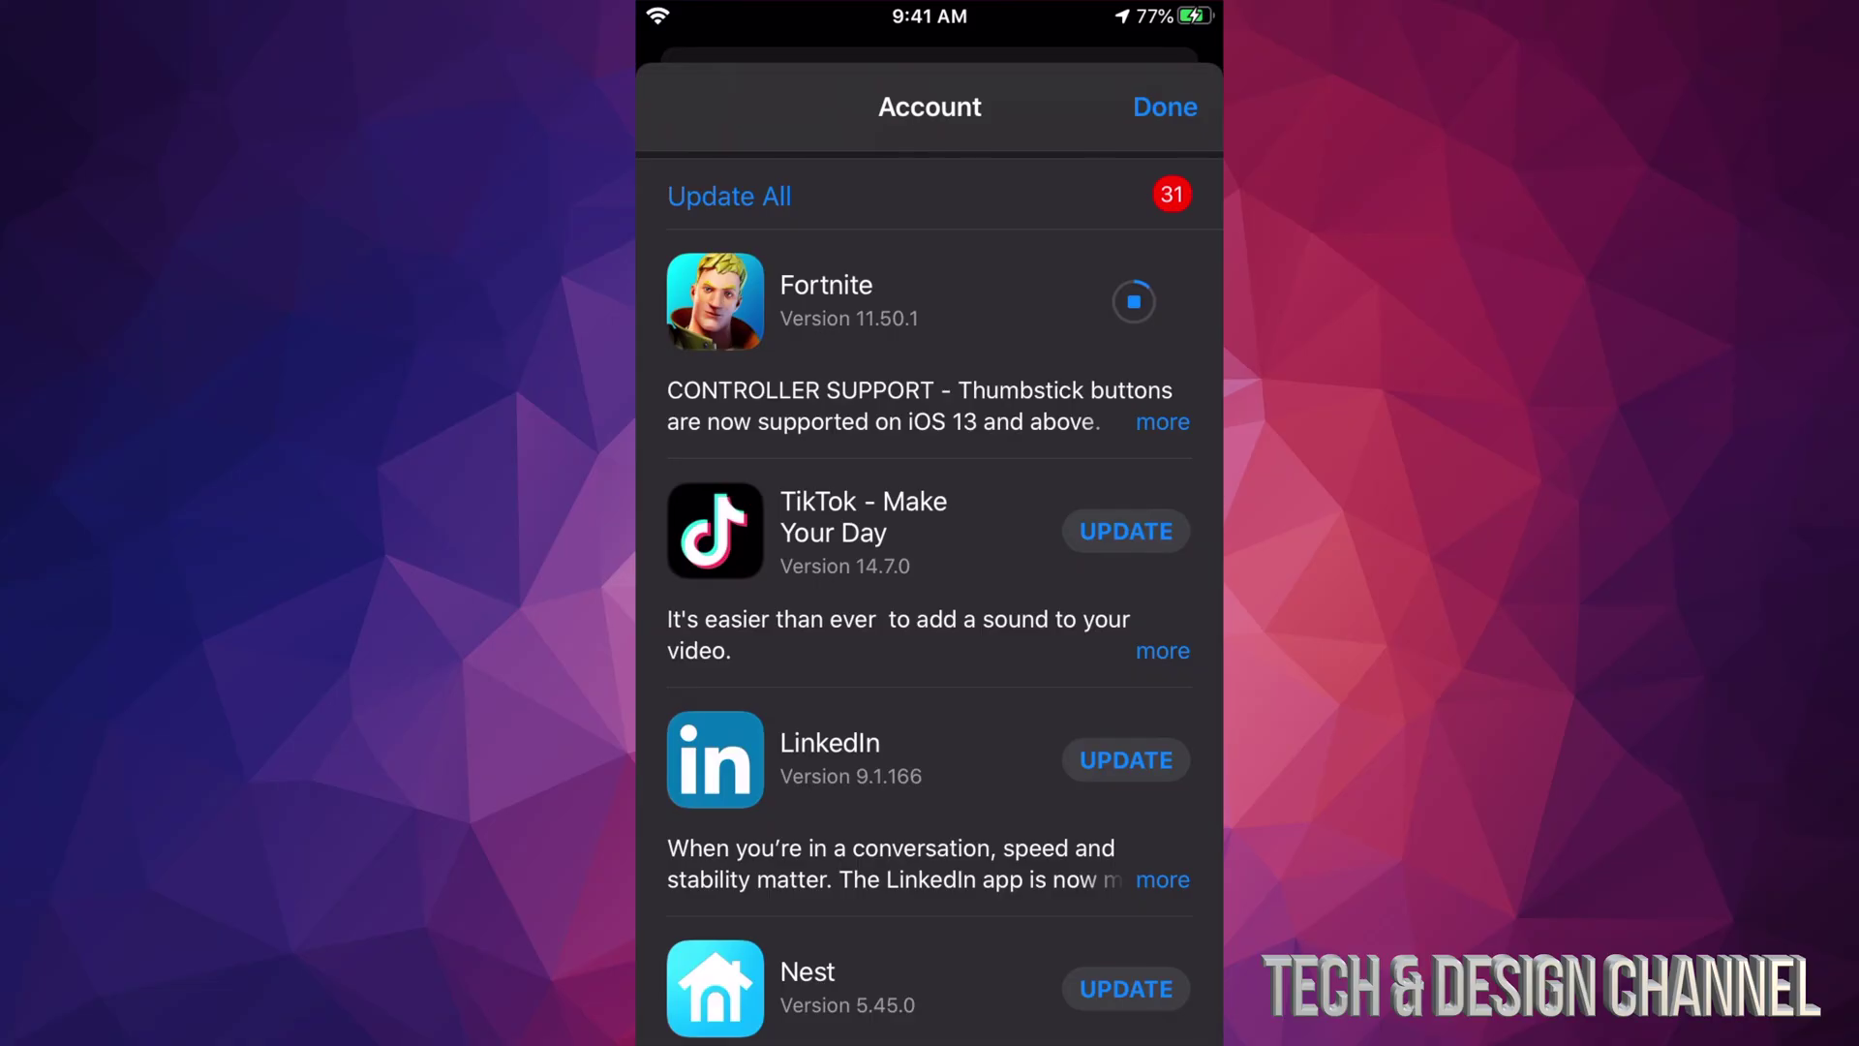
scroll(929, 581, up, 4)
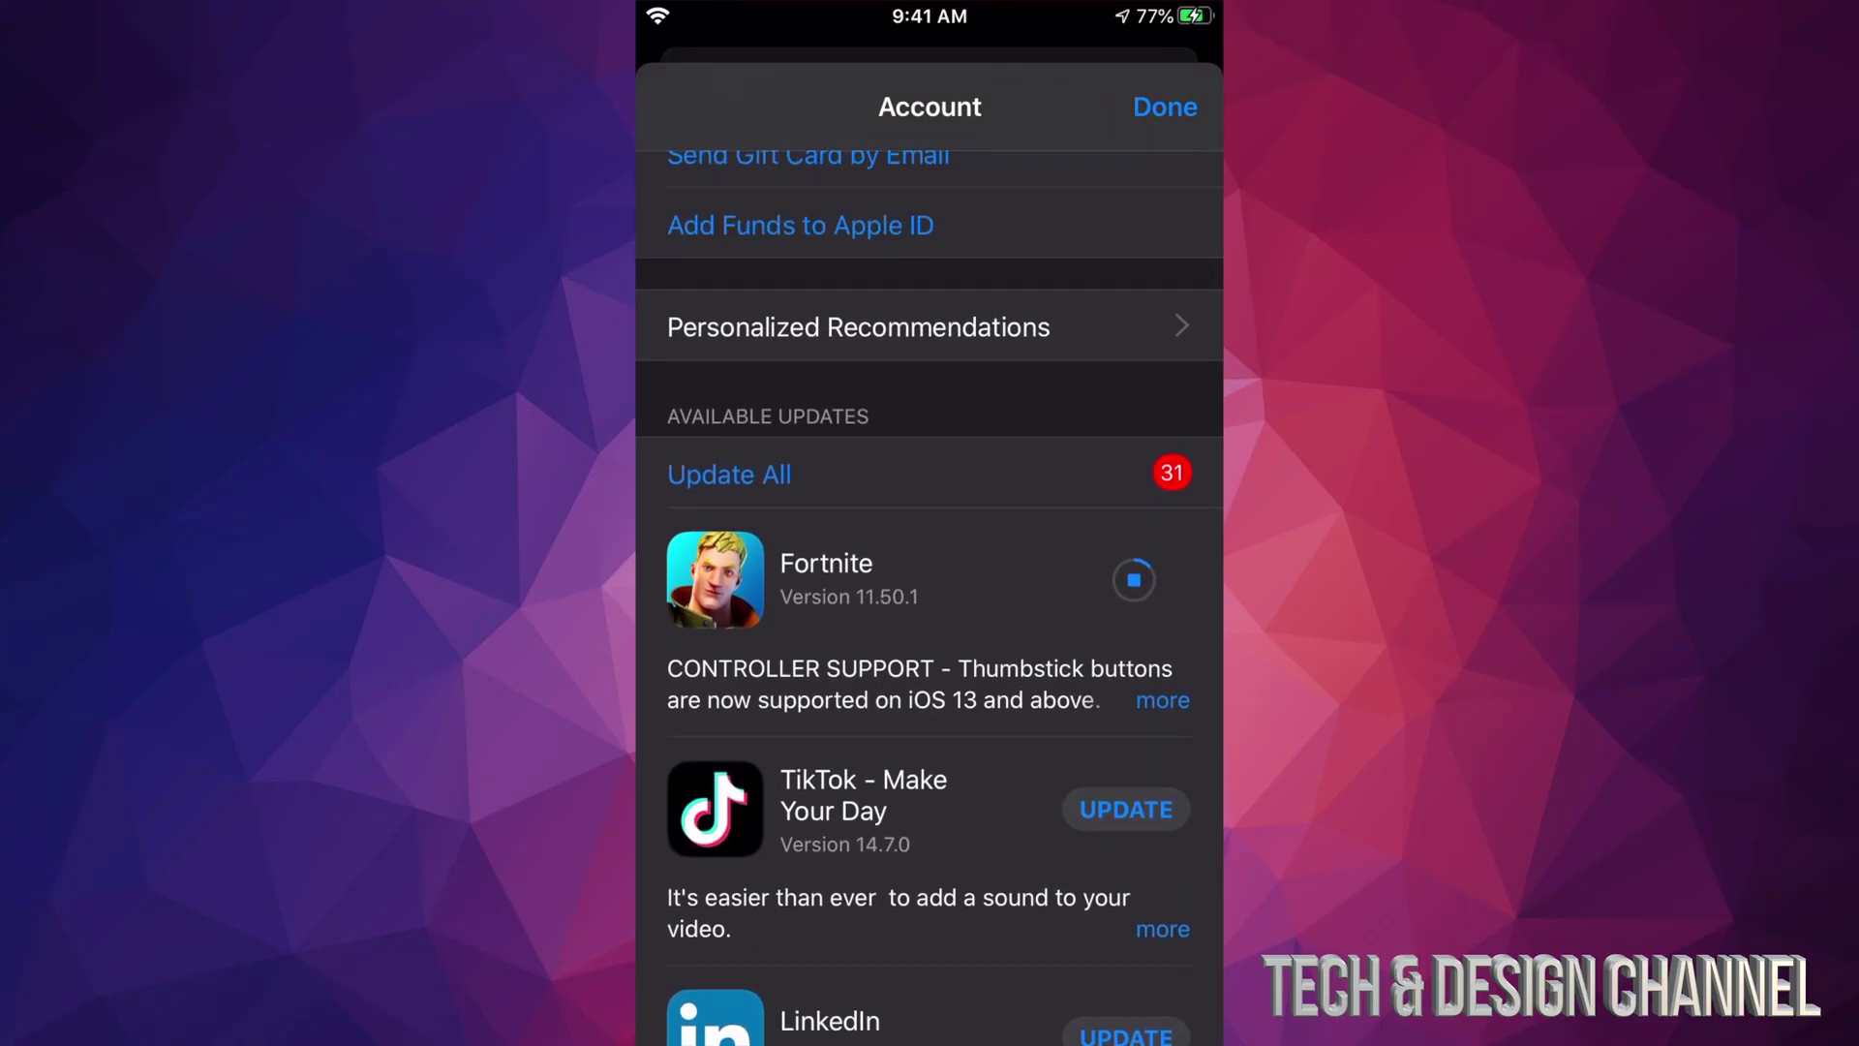
- Close the Account page and search the store for 'TikTok'
click(1165, 106)
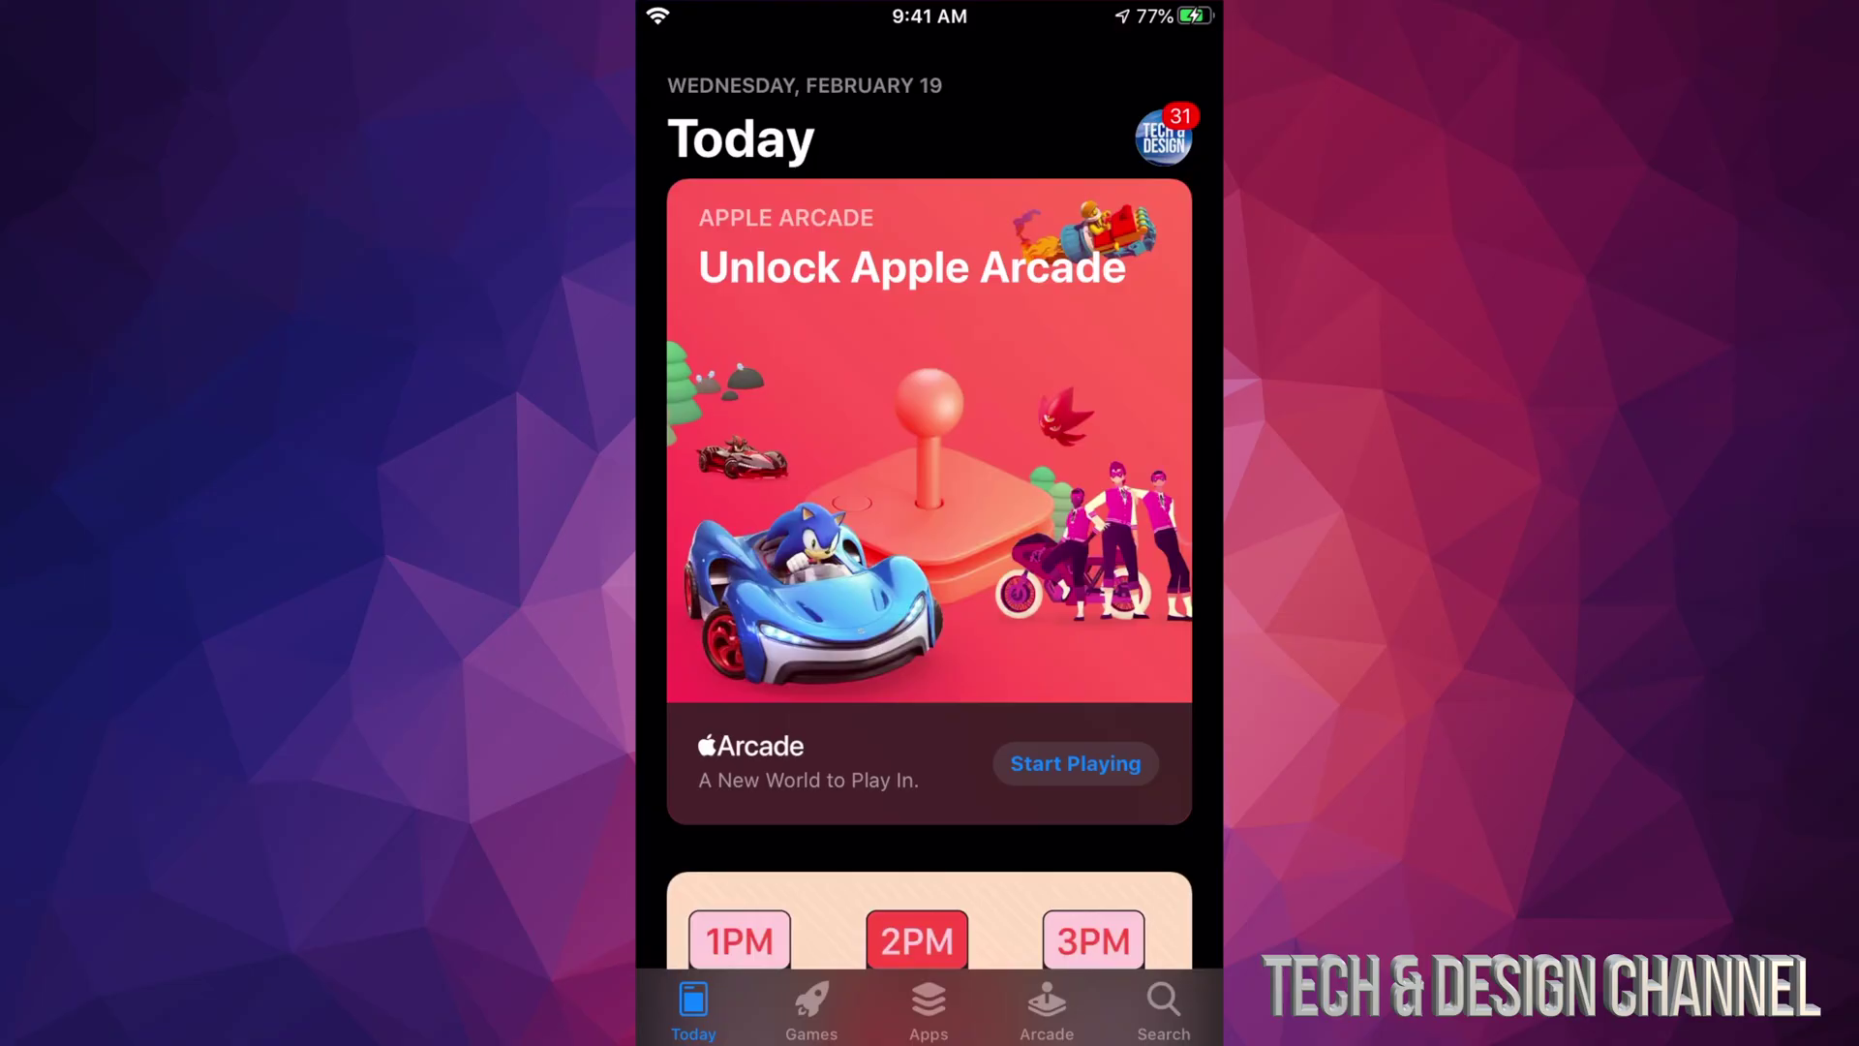
click(1163, 1009)
click(879, 204)
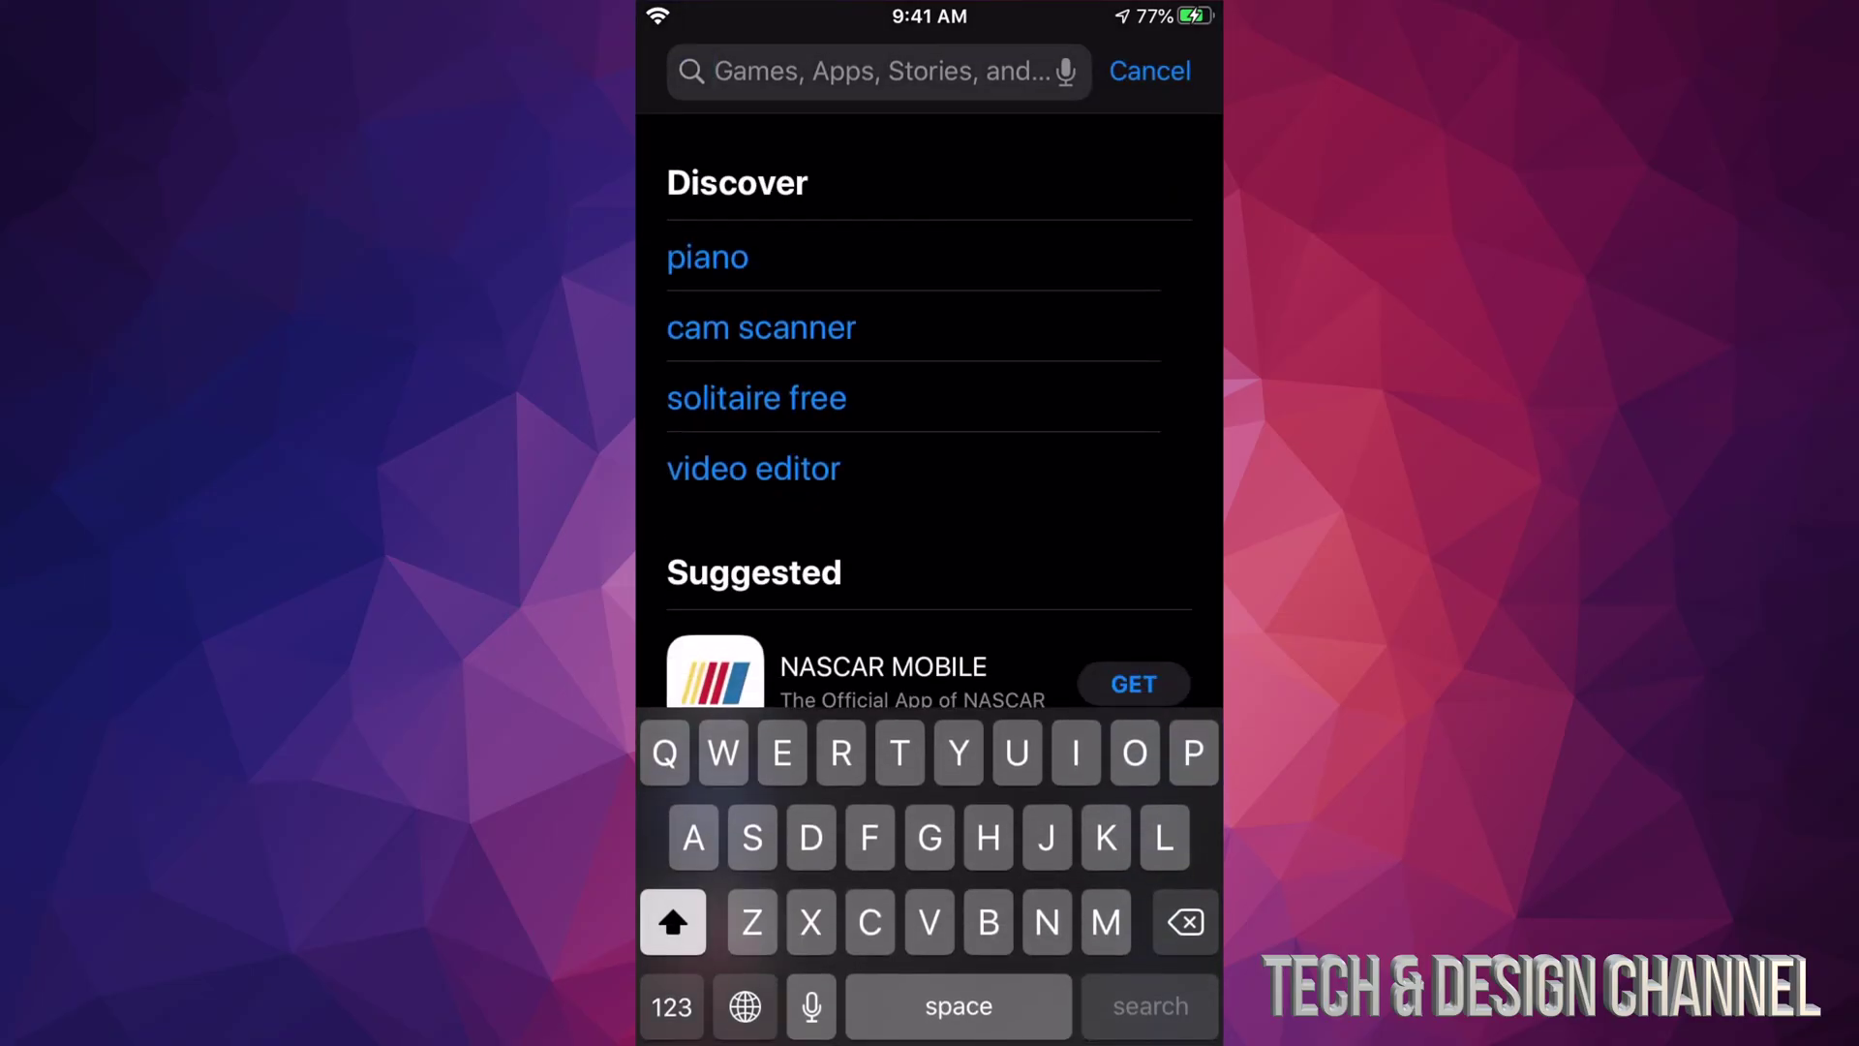
text(Tiltok)
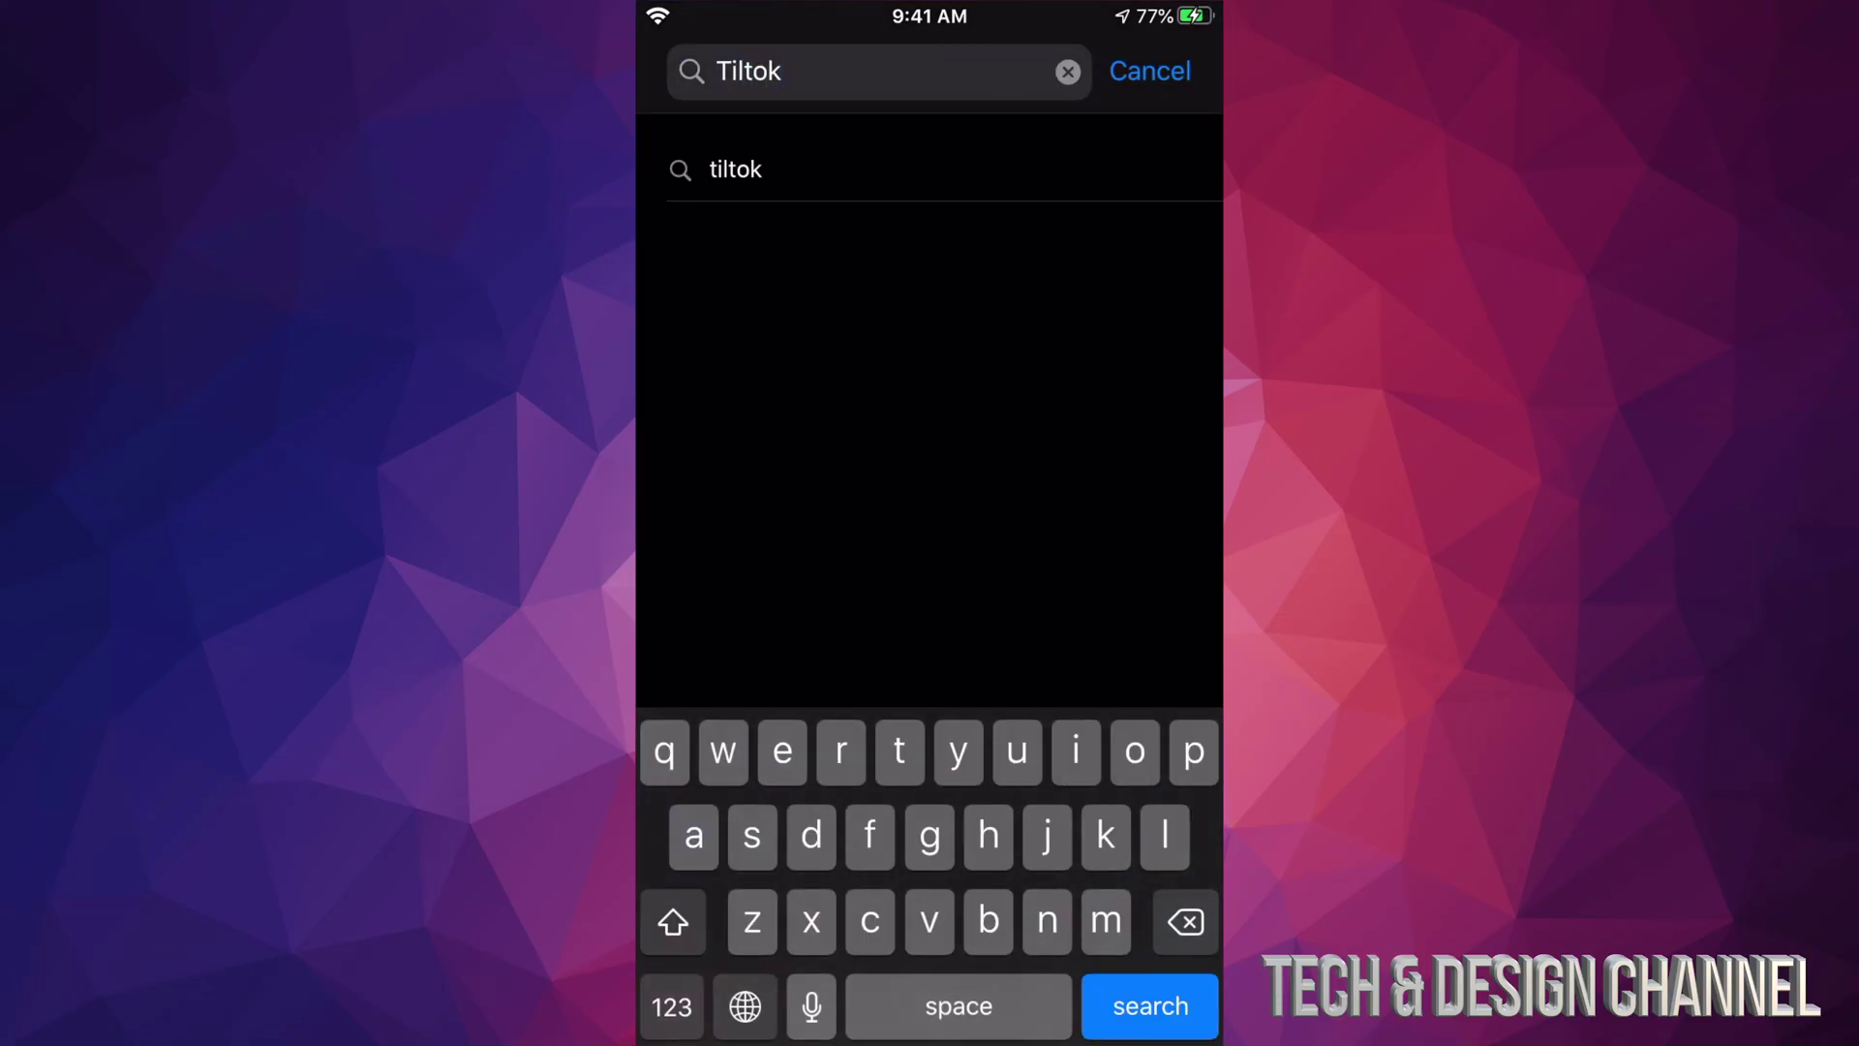
click(736, 170)
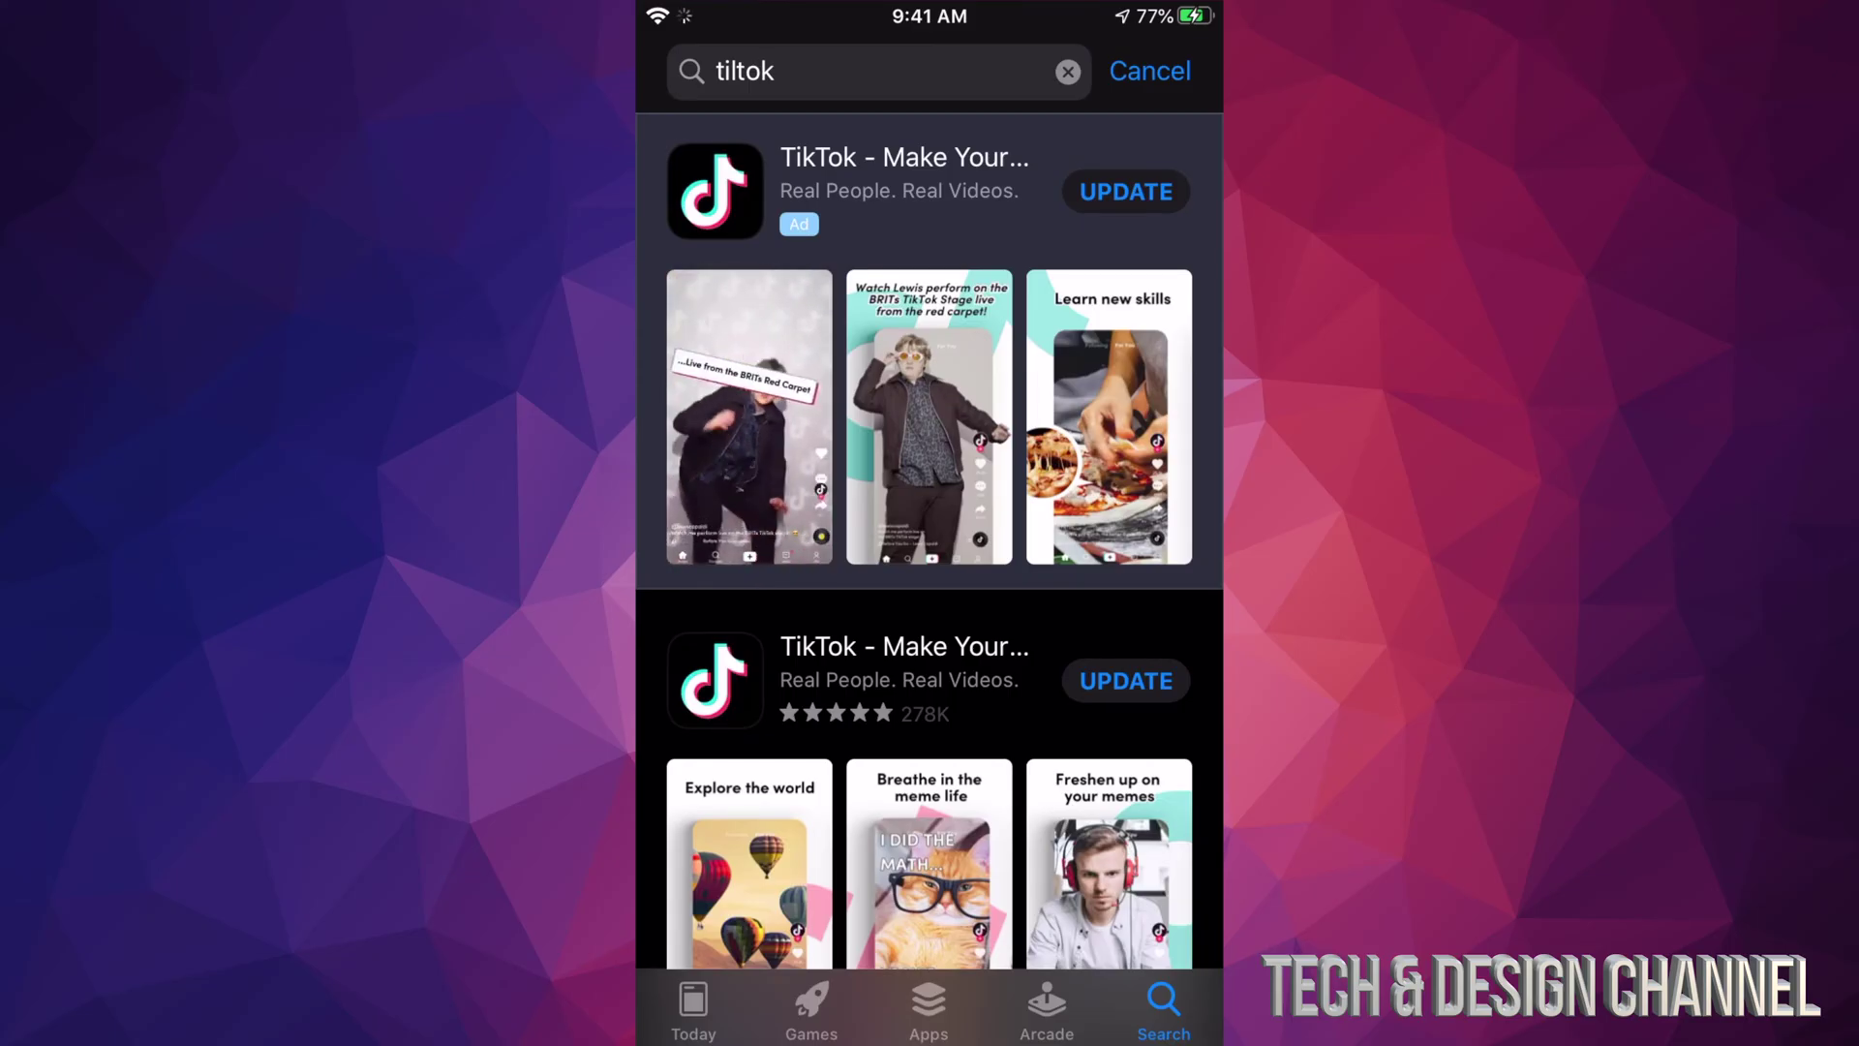
- Start the TikTok update from its store page in the search results
click(904, 174)
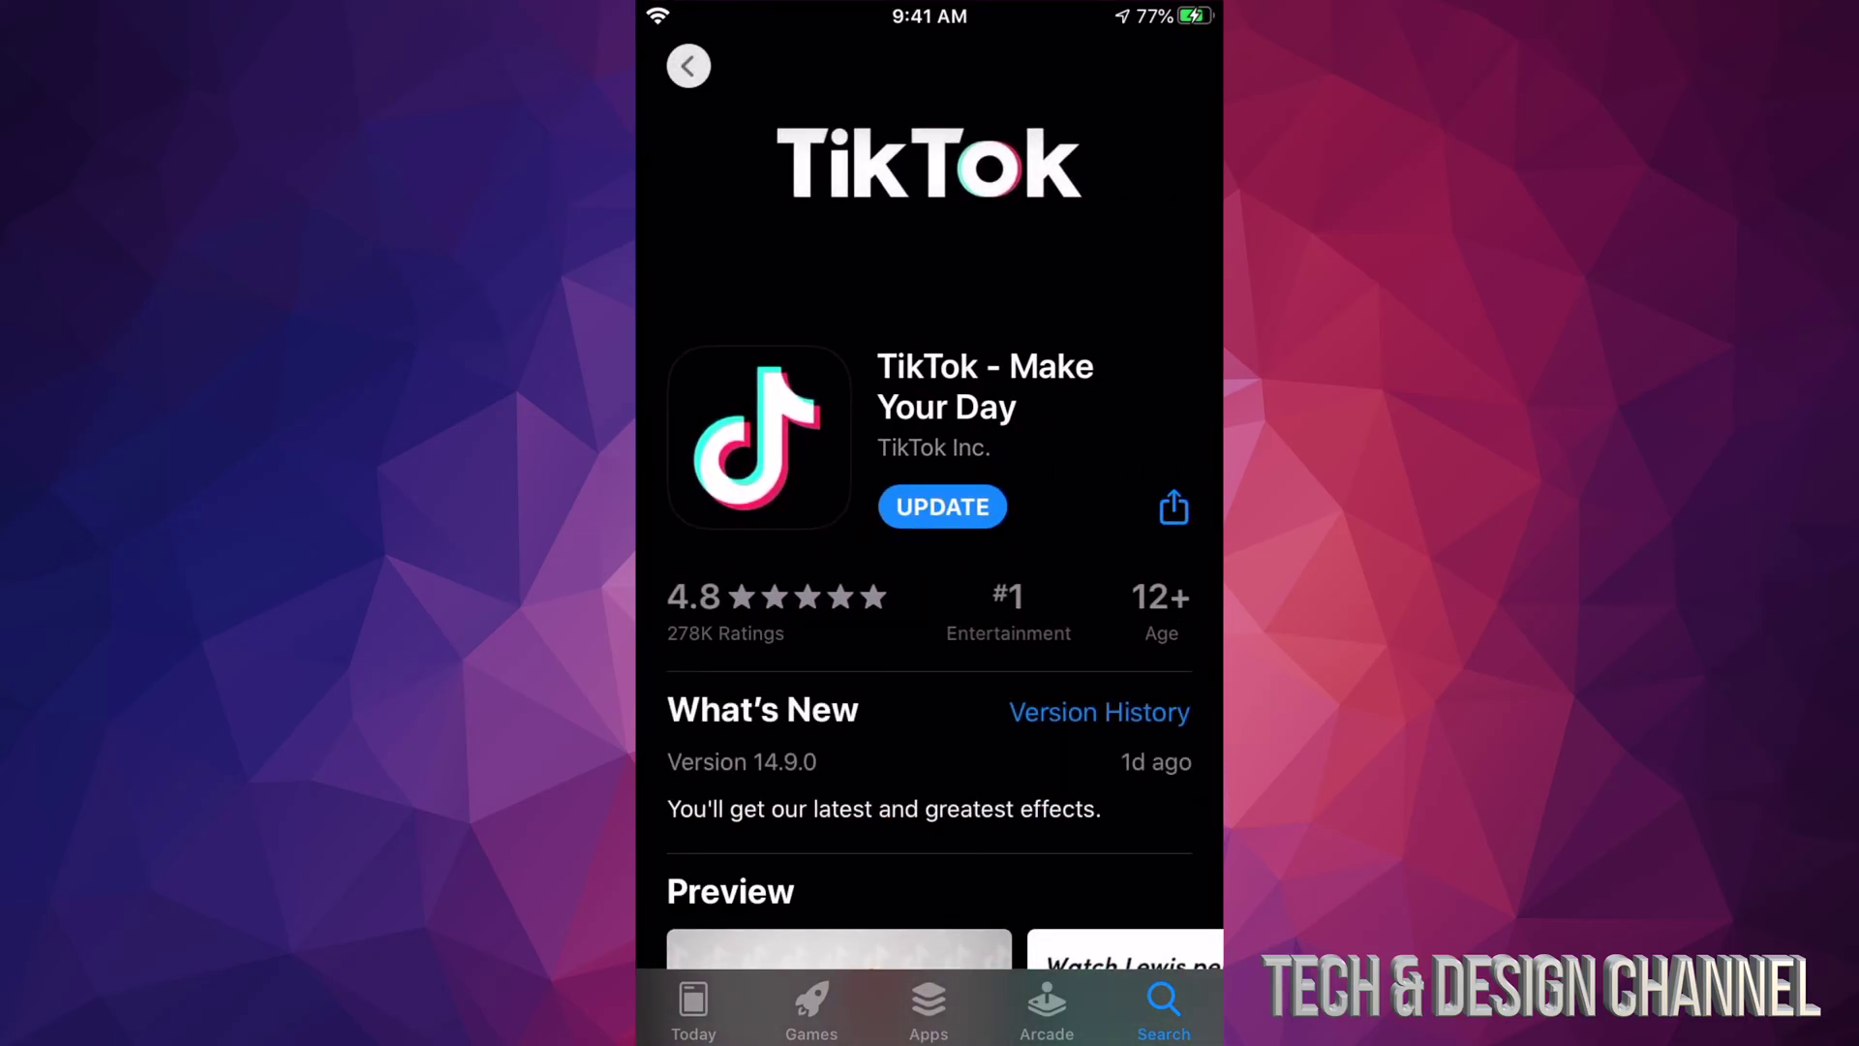
click(943, 506)
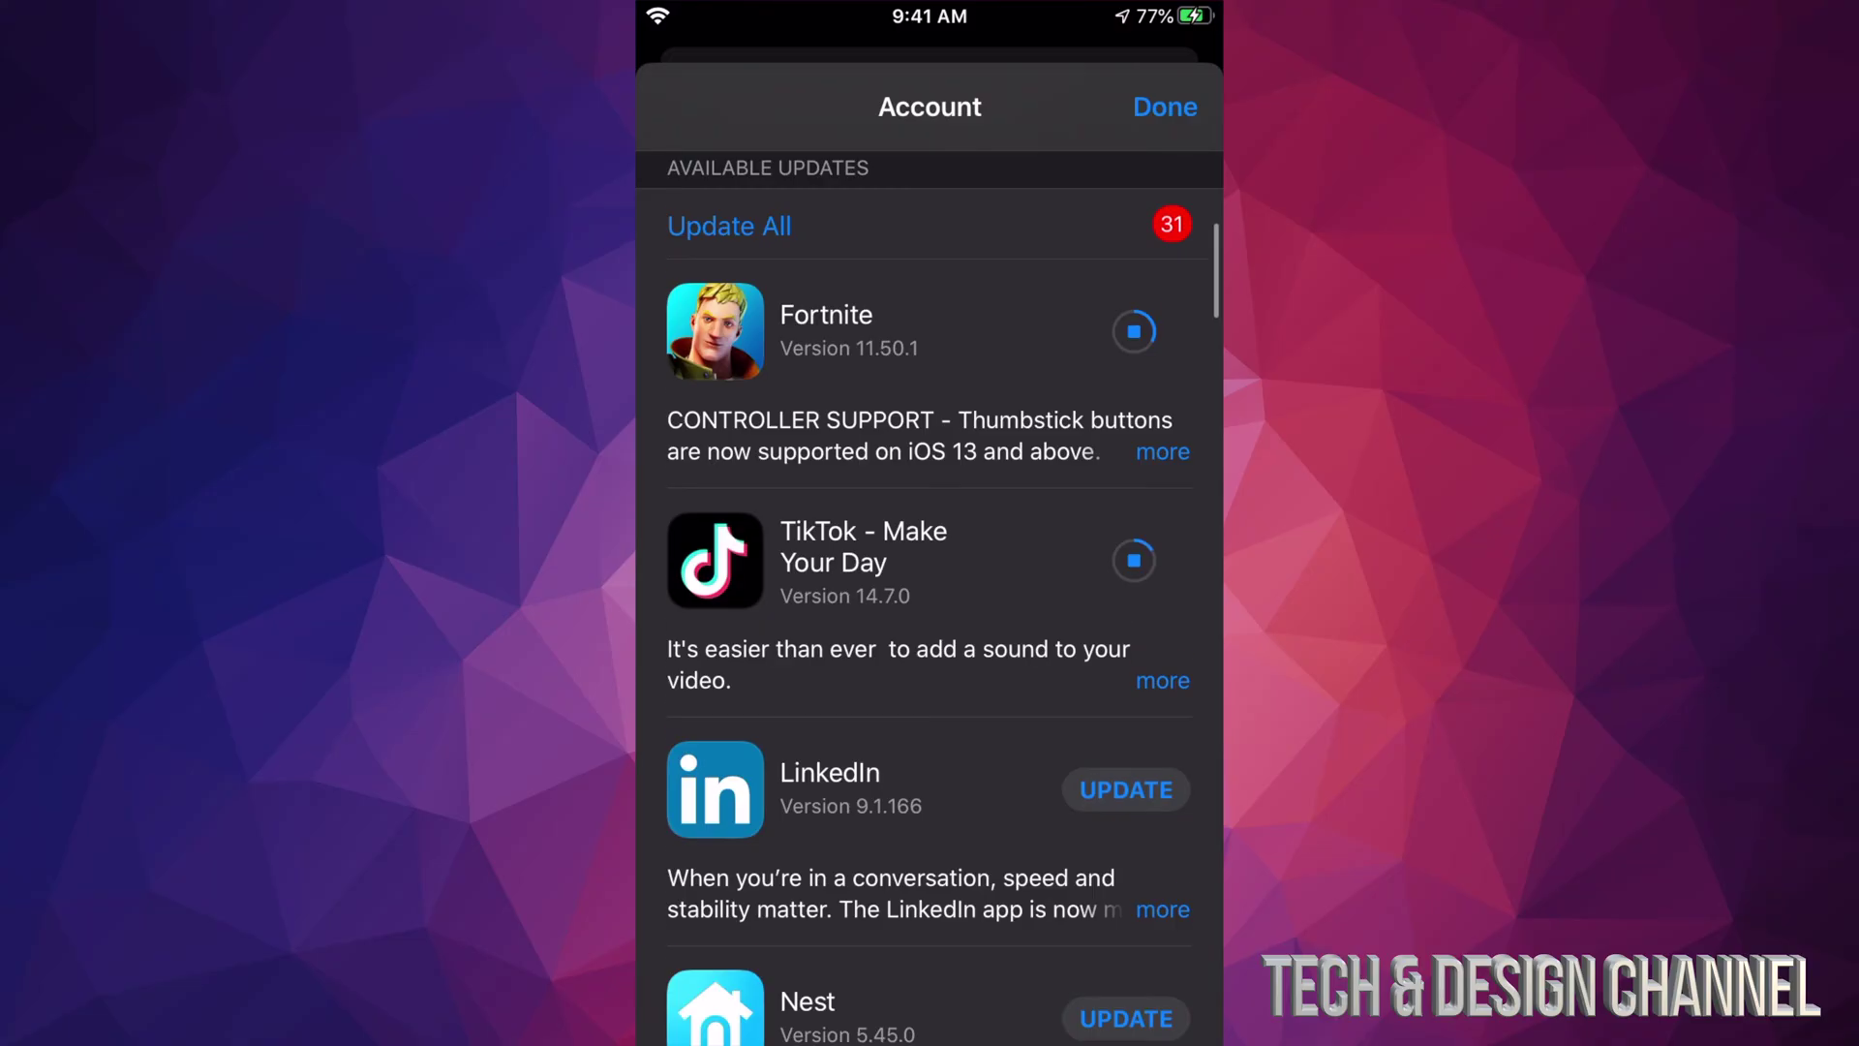
scroll(930, 598, down, 4)
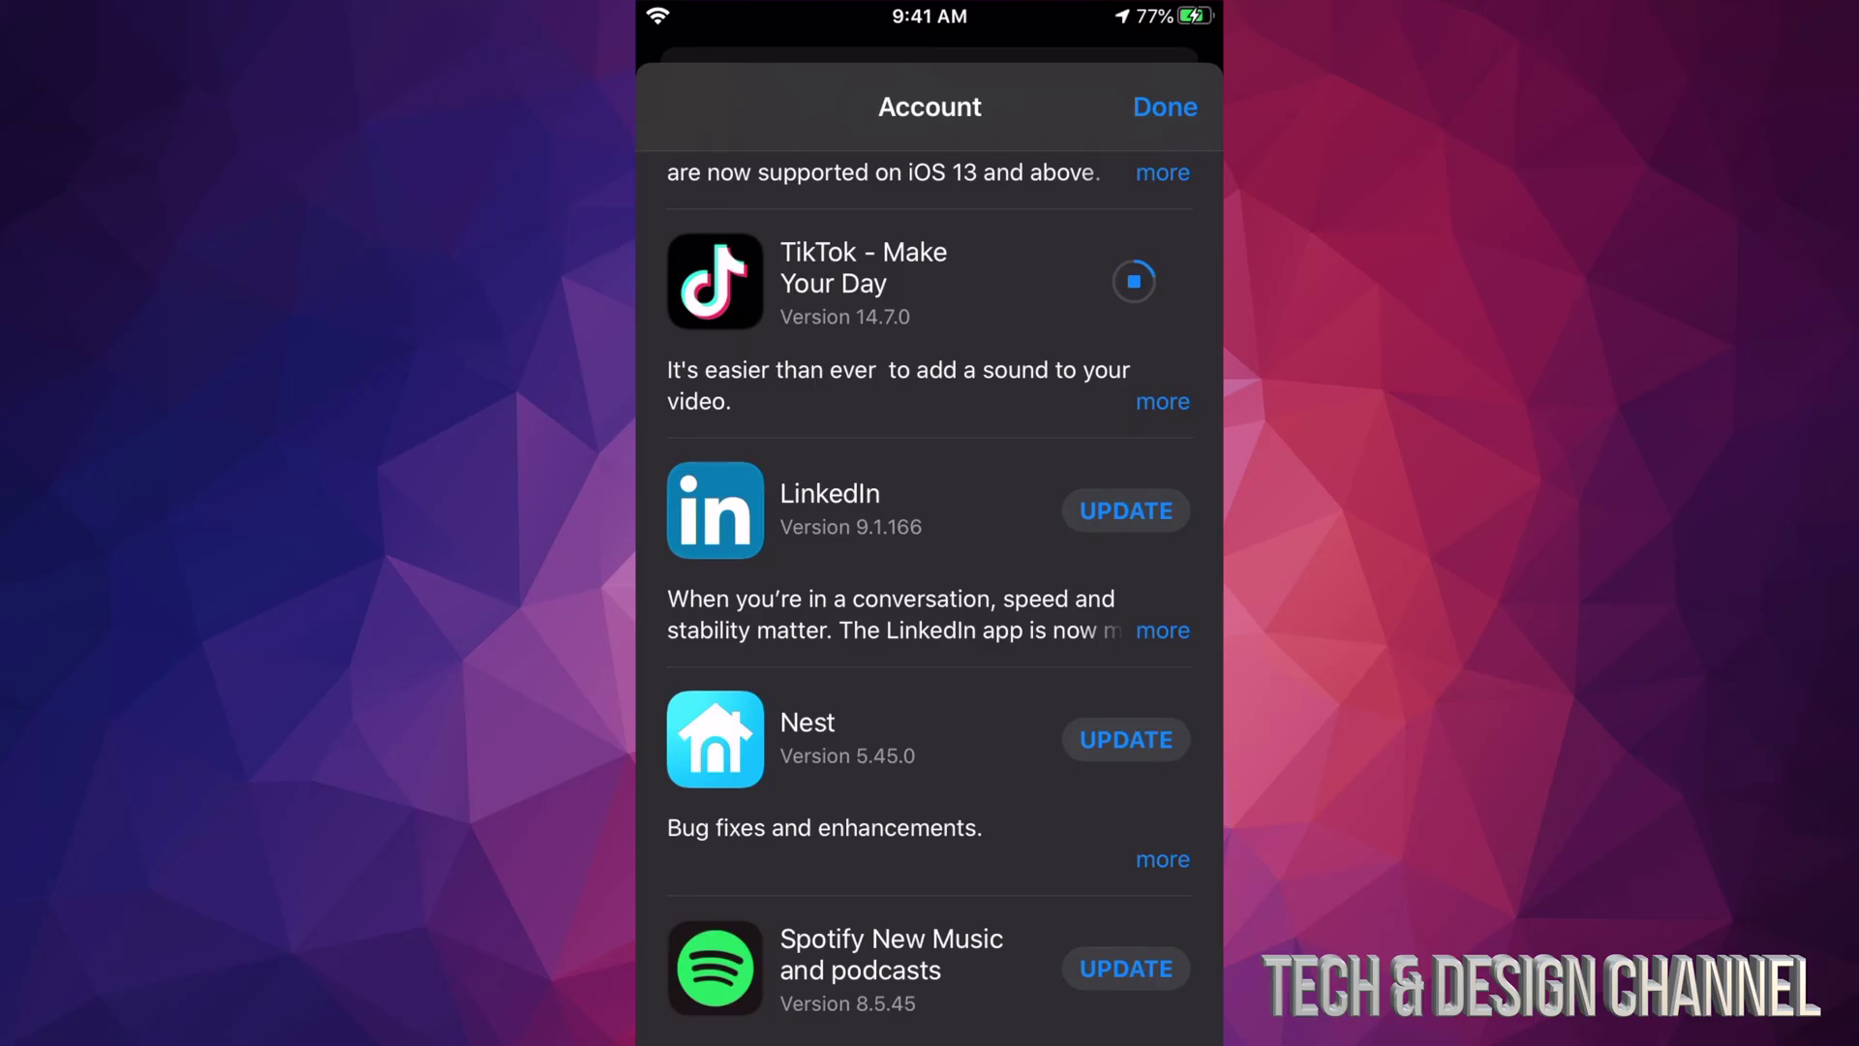
scroll(930, 582, down, 2)
- Start updates for LinkedIn, Nest, Spotify, Netflix, Pinterest, Flipp and Yoosee
click(1126, 372)
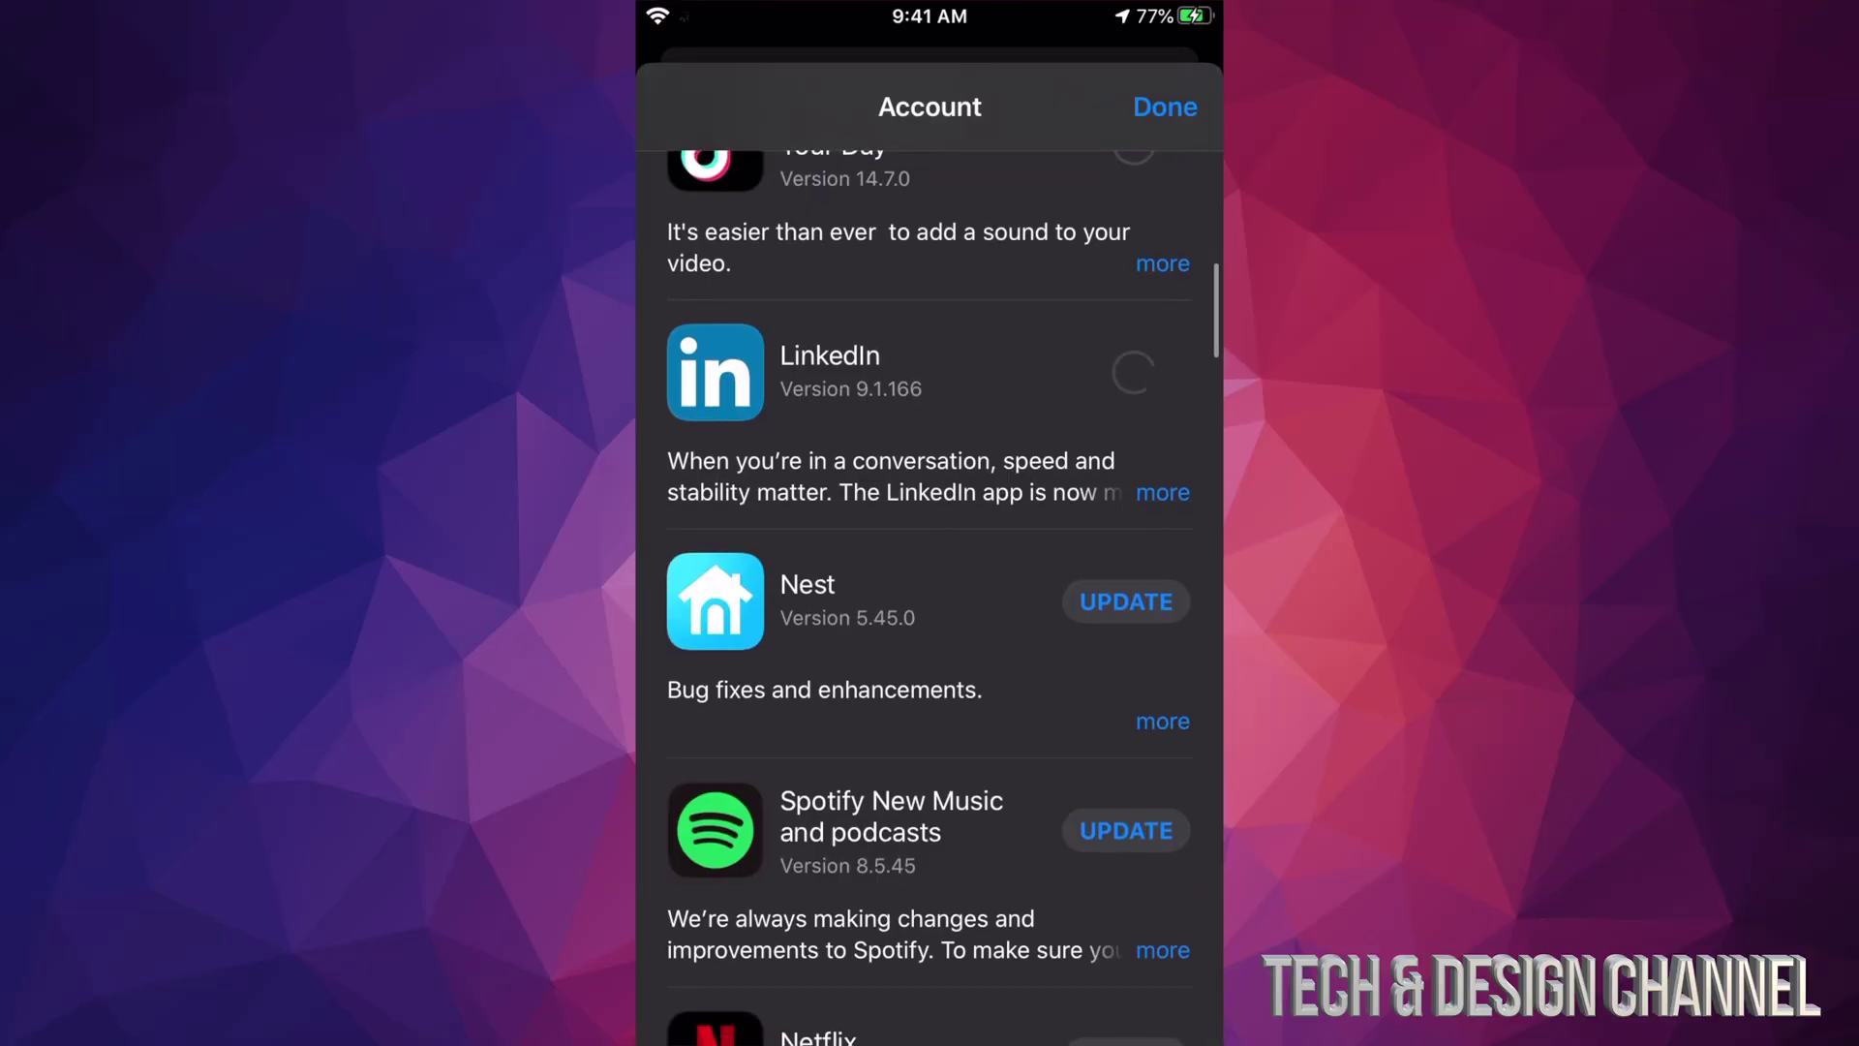
scroll(929, 582, down, 3)
click(1126, 388)
scroll(930, 581, down, 3)
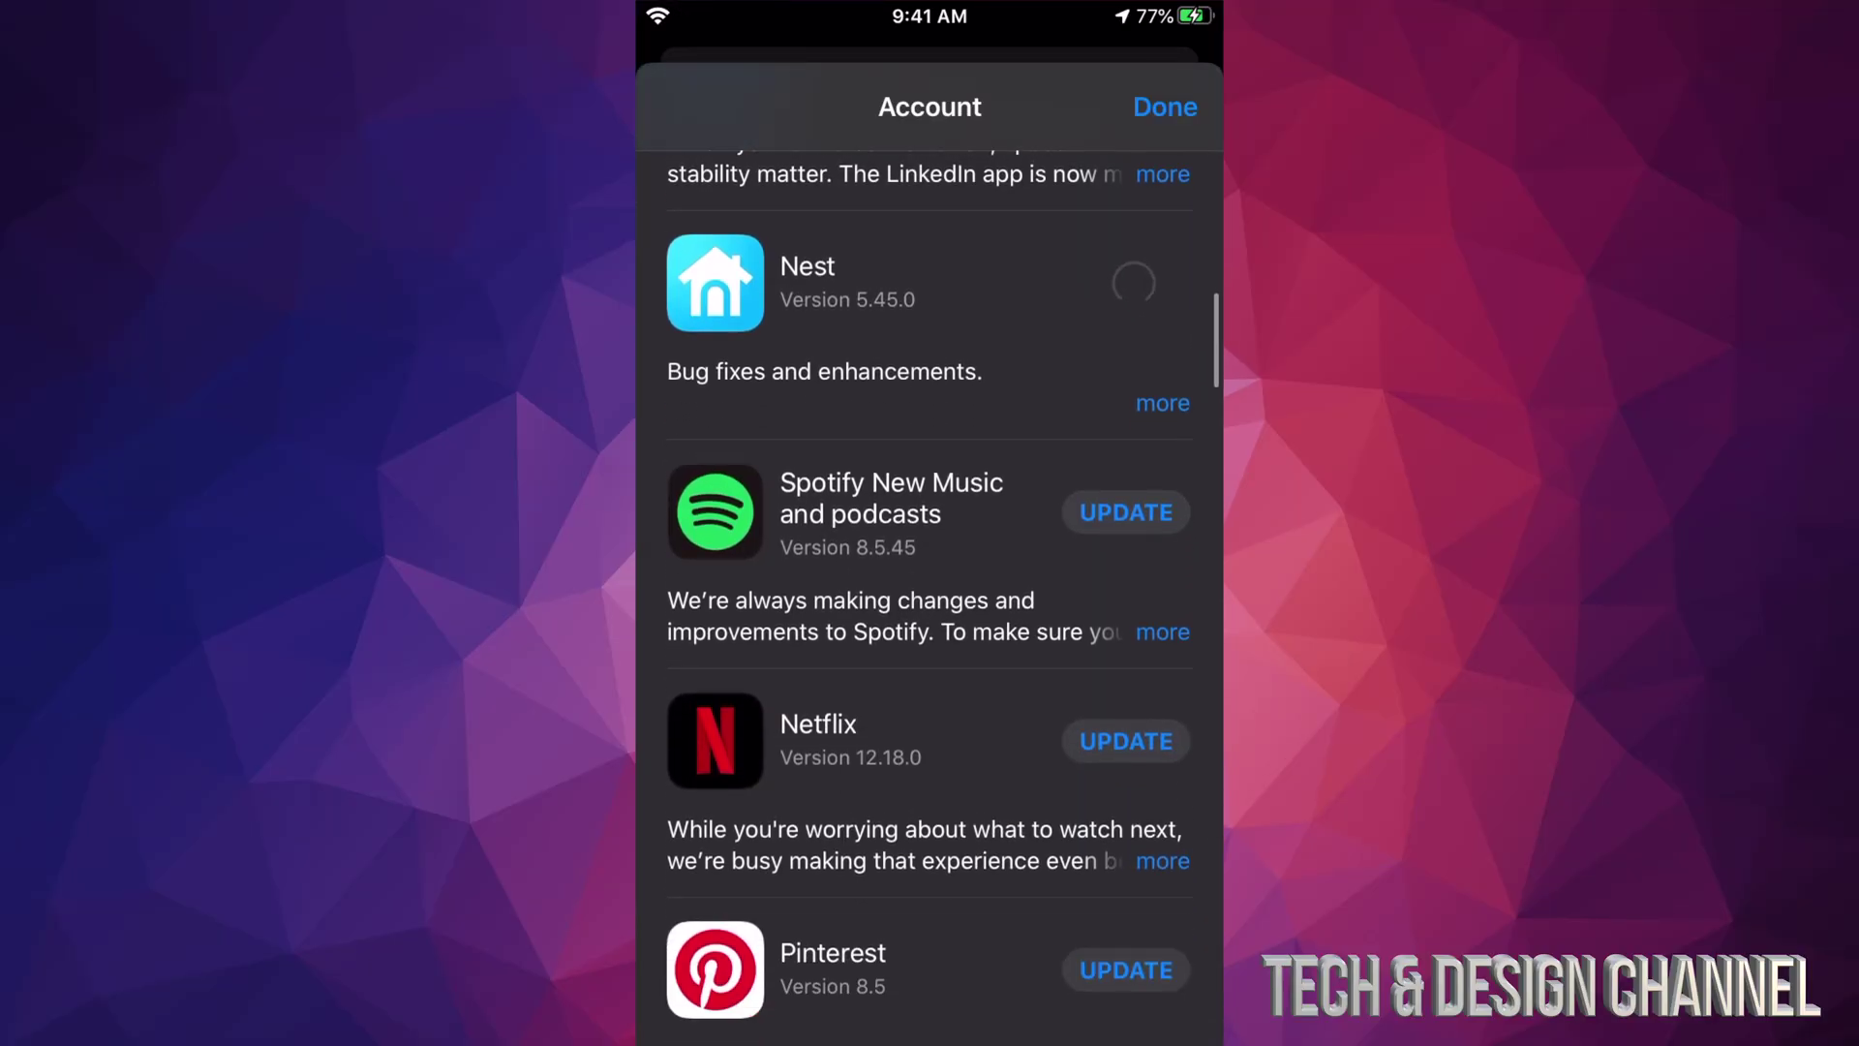
click(1126, 377)
scroll(930, 581, down, 3)
click(1126, 346)
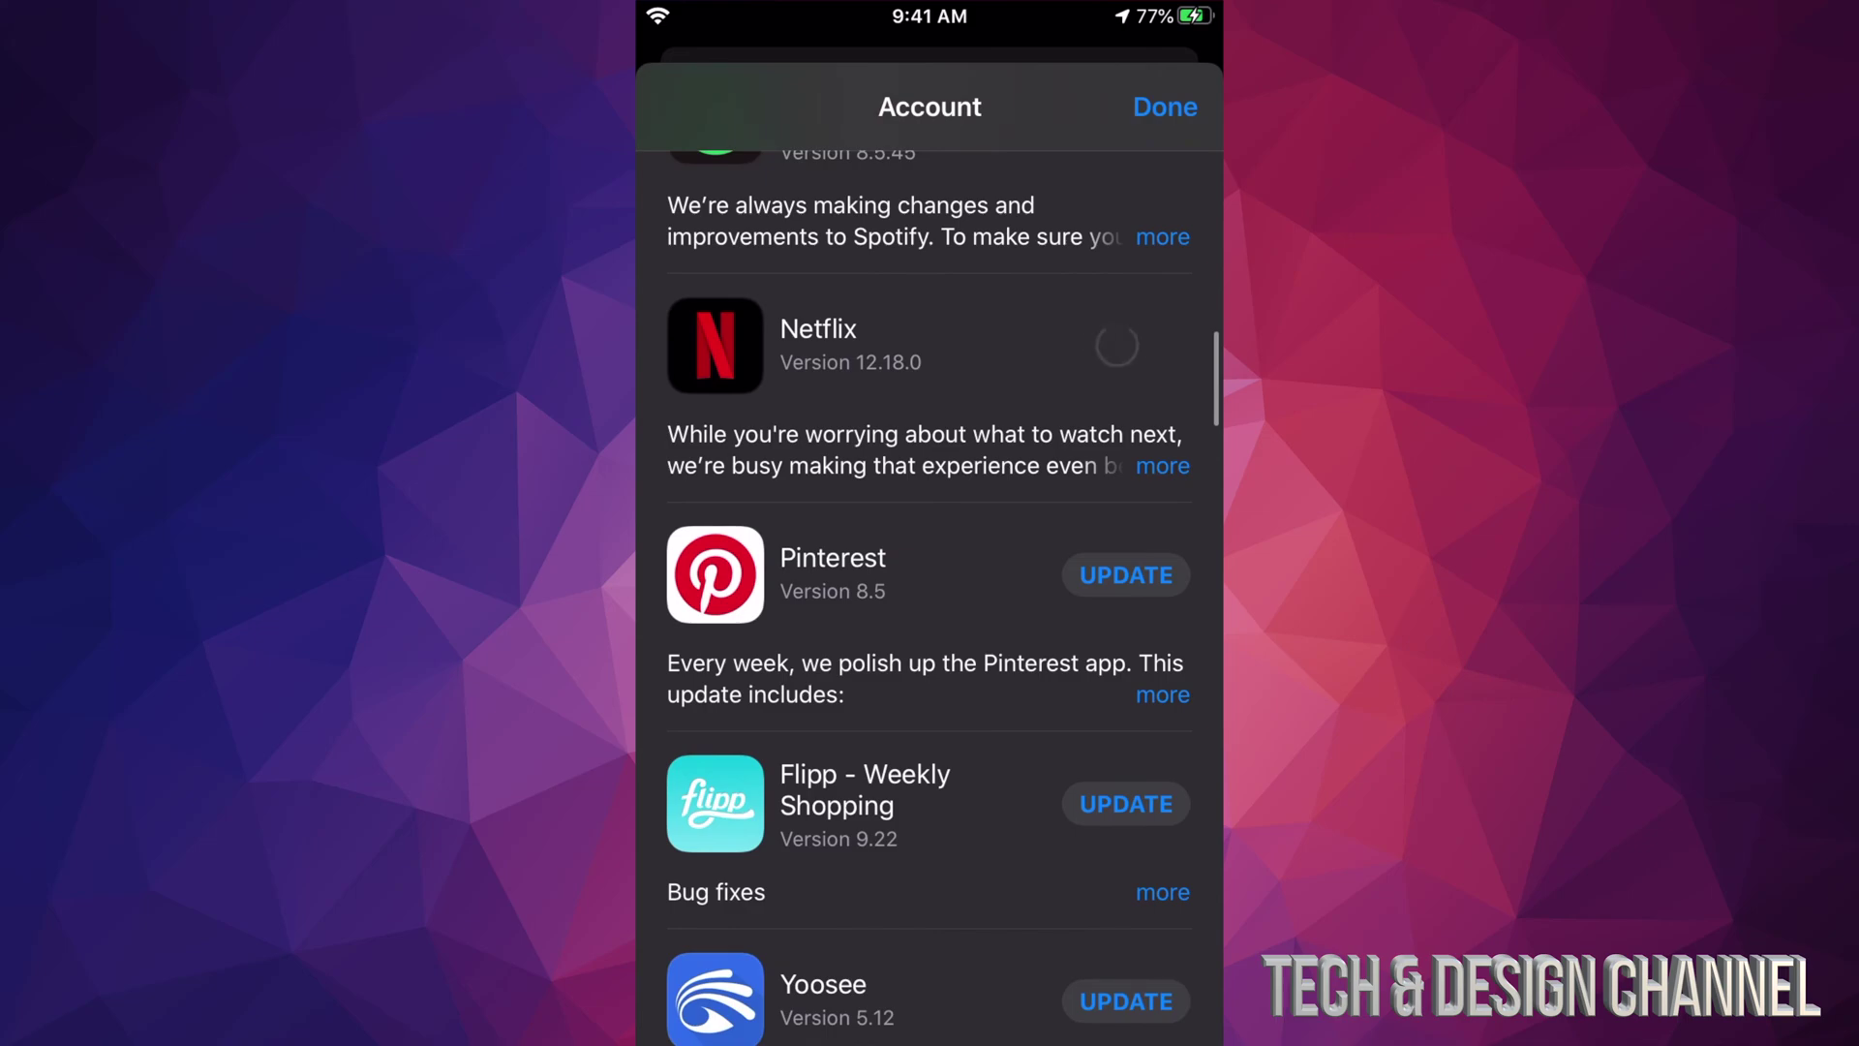
click(1126, 573)
scroll(929, 581, down, 3)
click(1126, 564)
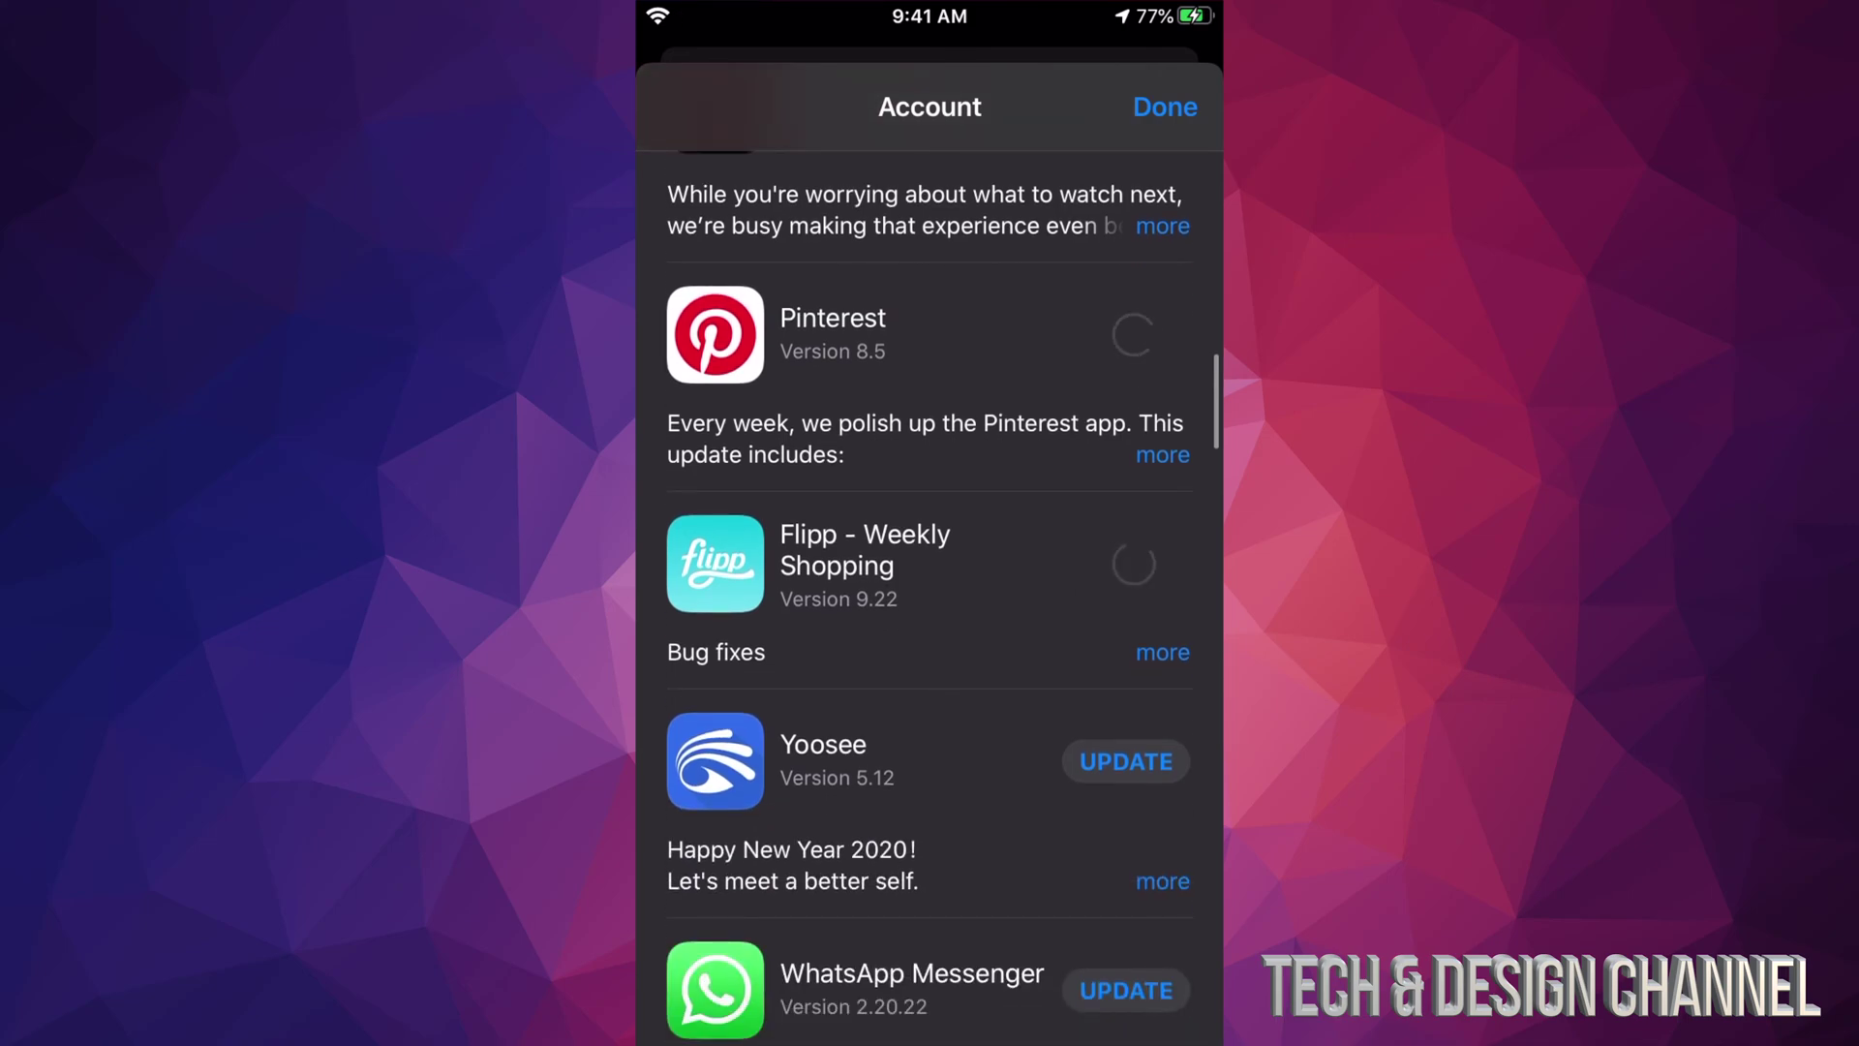
click(1125, 761)
scroll(931, 582, down, 5)
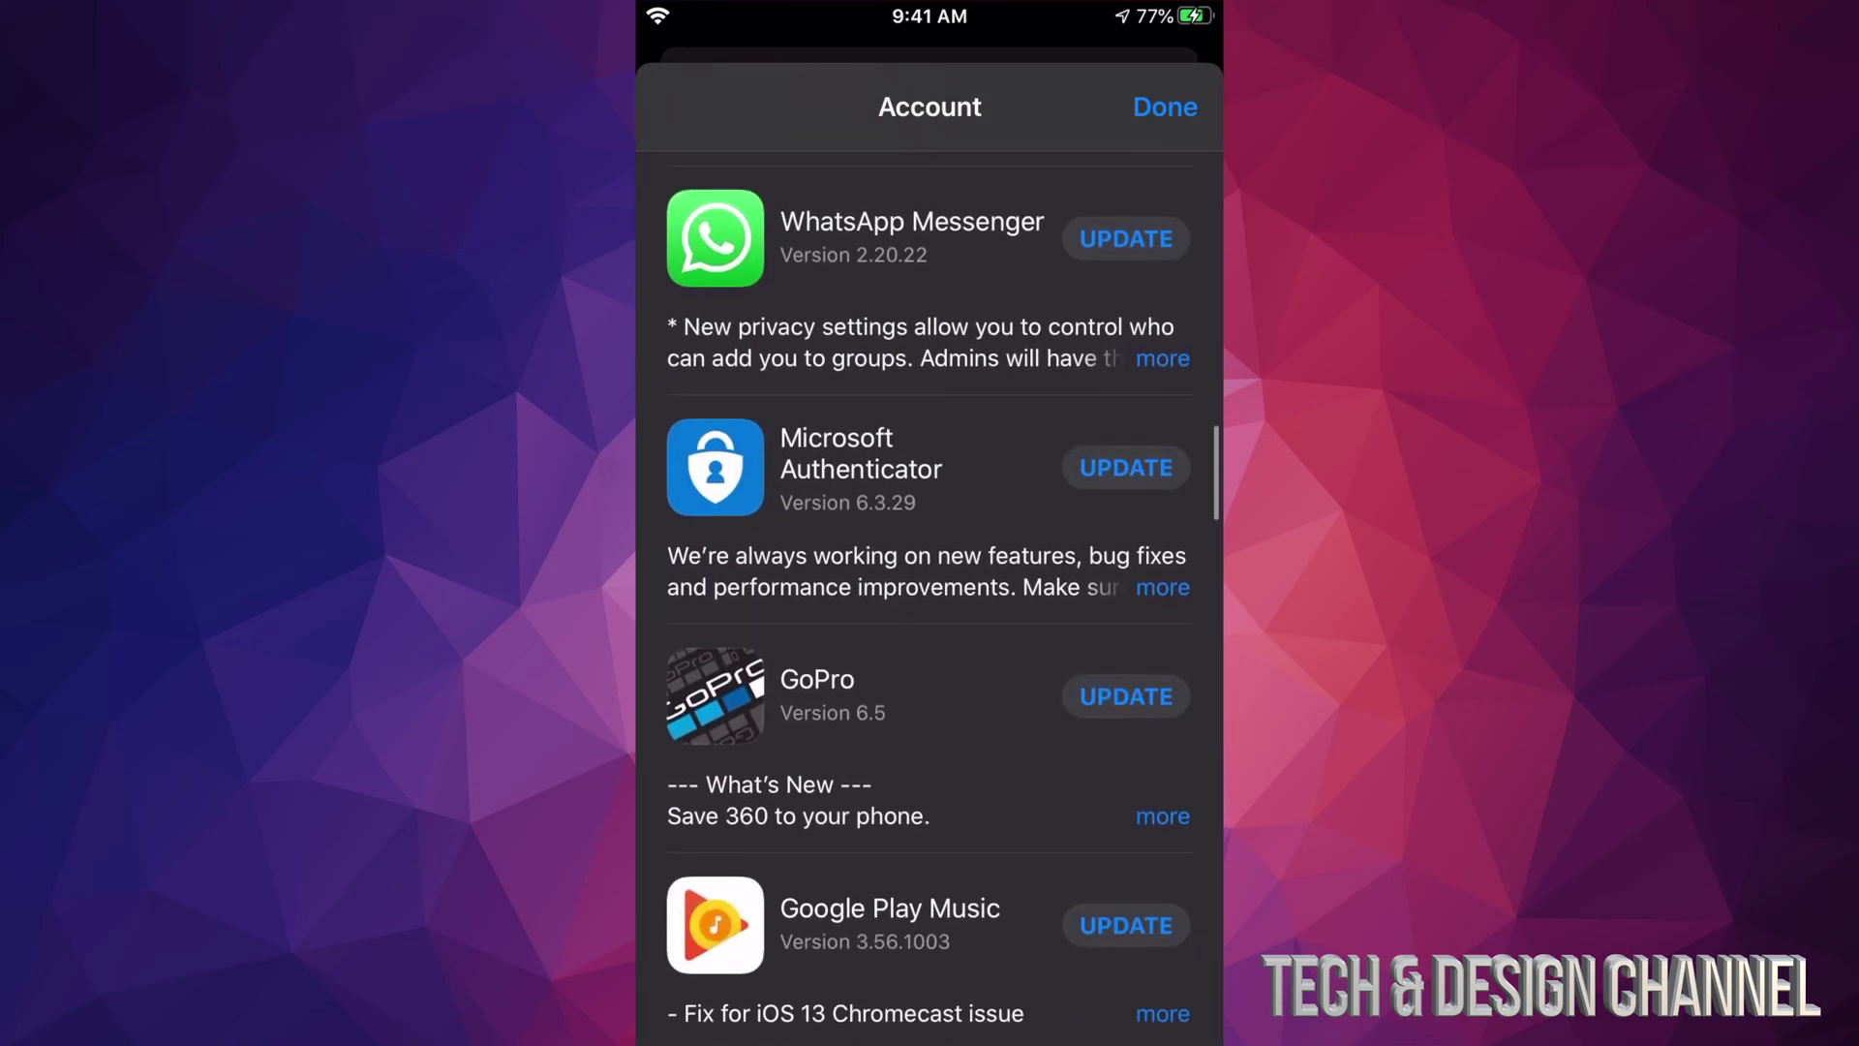
- Start updates for WhatsApp, Microsoft Authenticator, GoPro, Google Play Music, Google Home, Stadia and Photoshop Express
click(1126, 240)
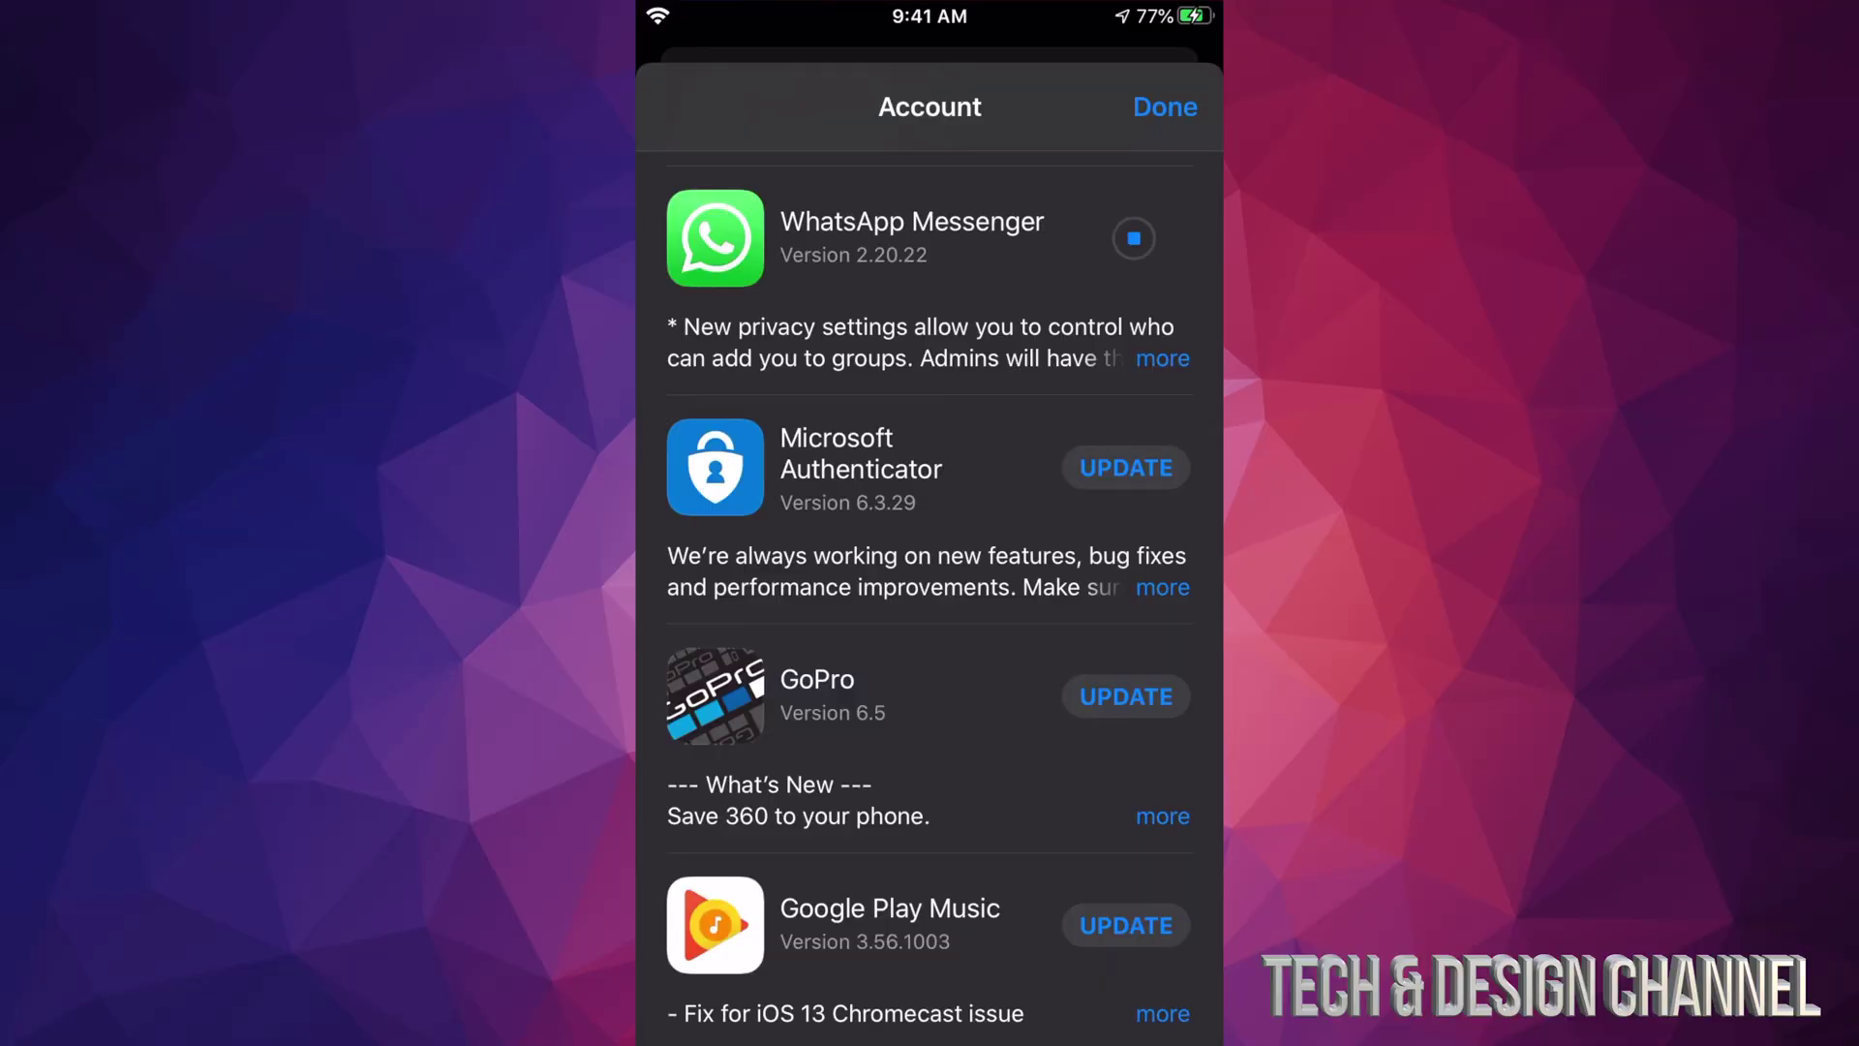
click(1126, 466)
scroll(929, 581, down, 1)
scroll(931, 582, down, 2)
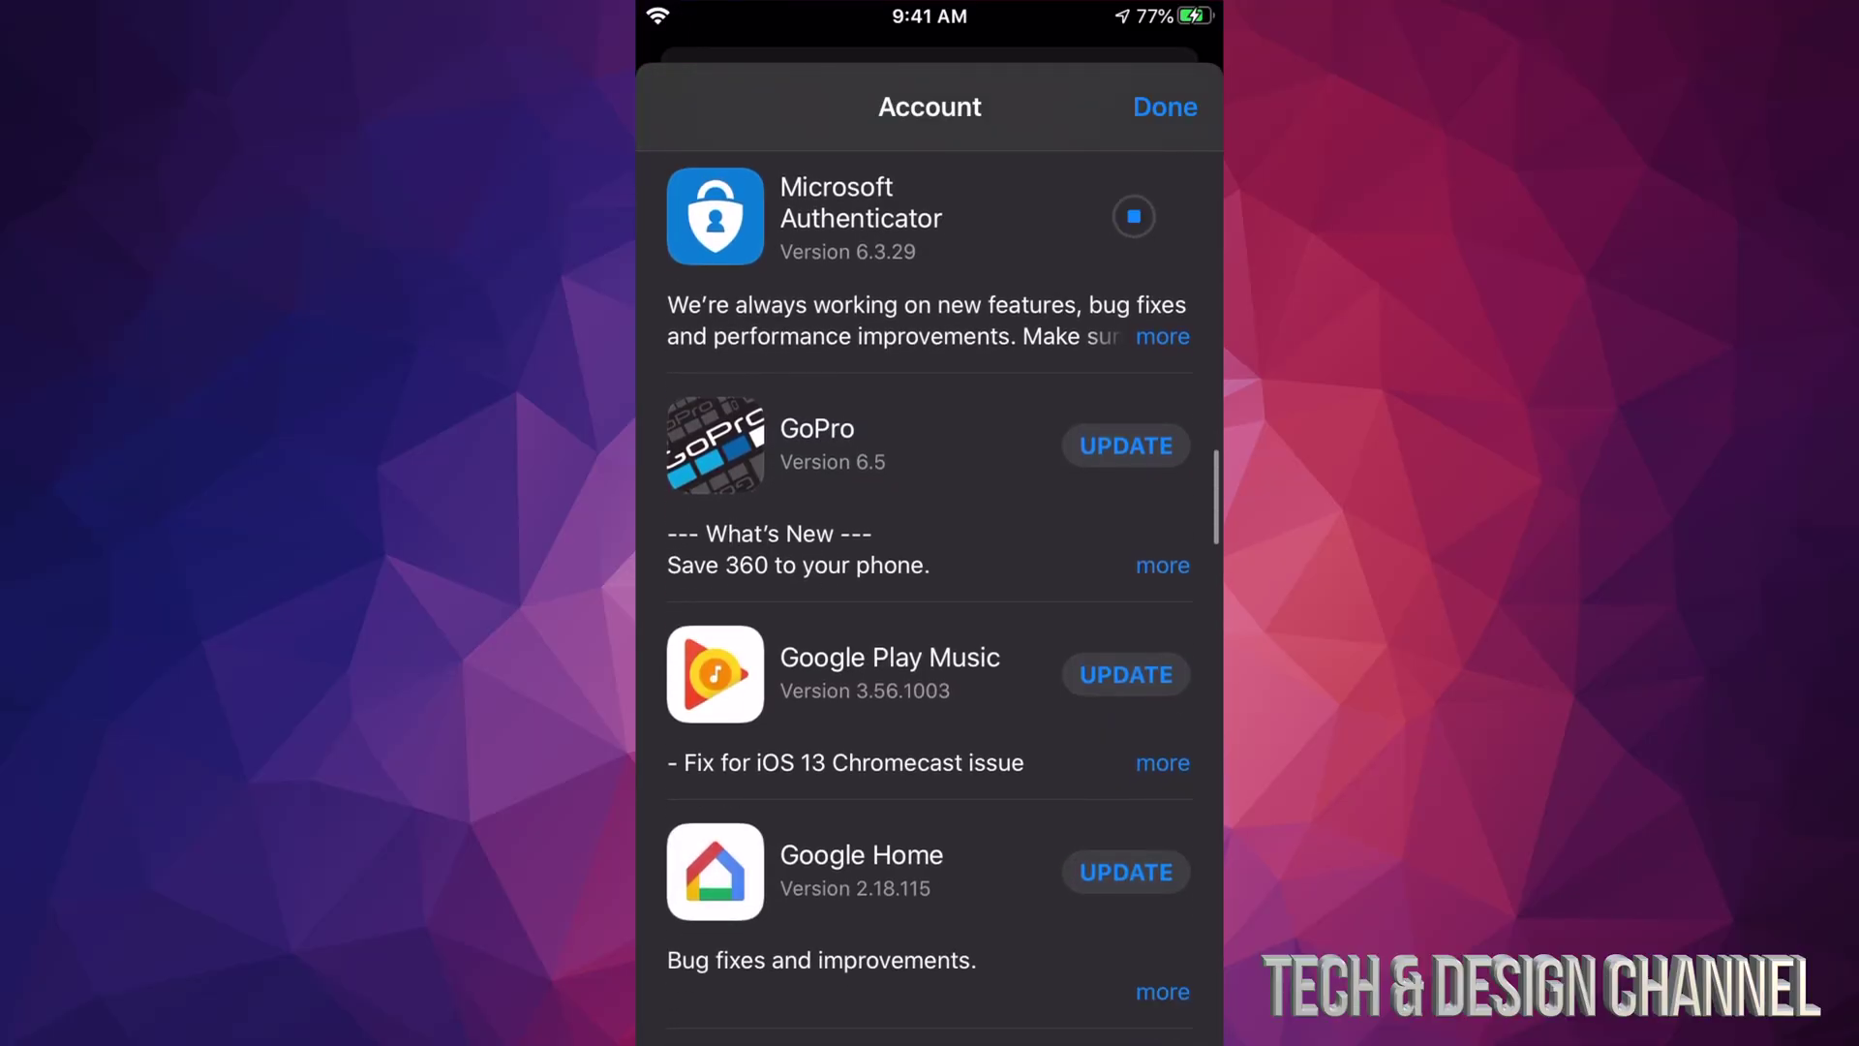
click(1127, 444)
scroll(931, 582, down, 3)
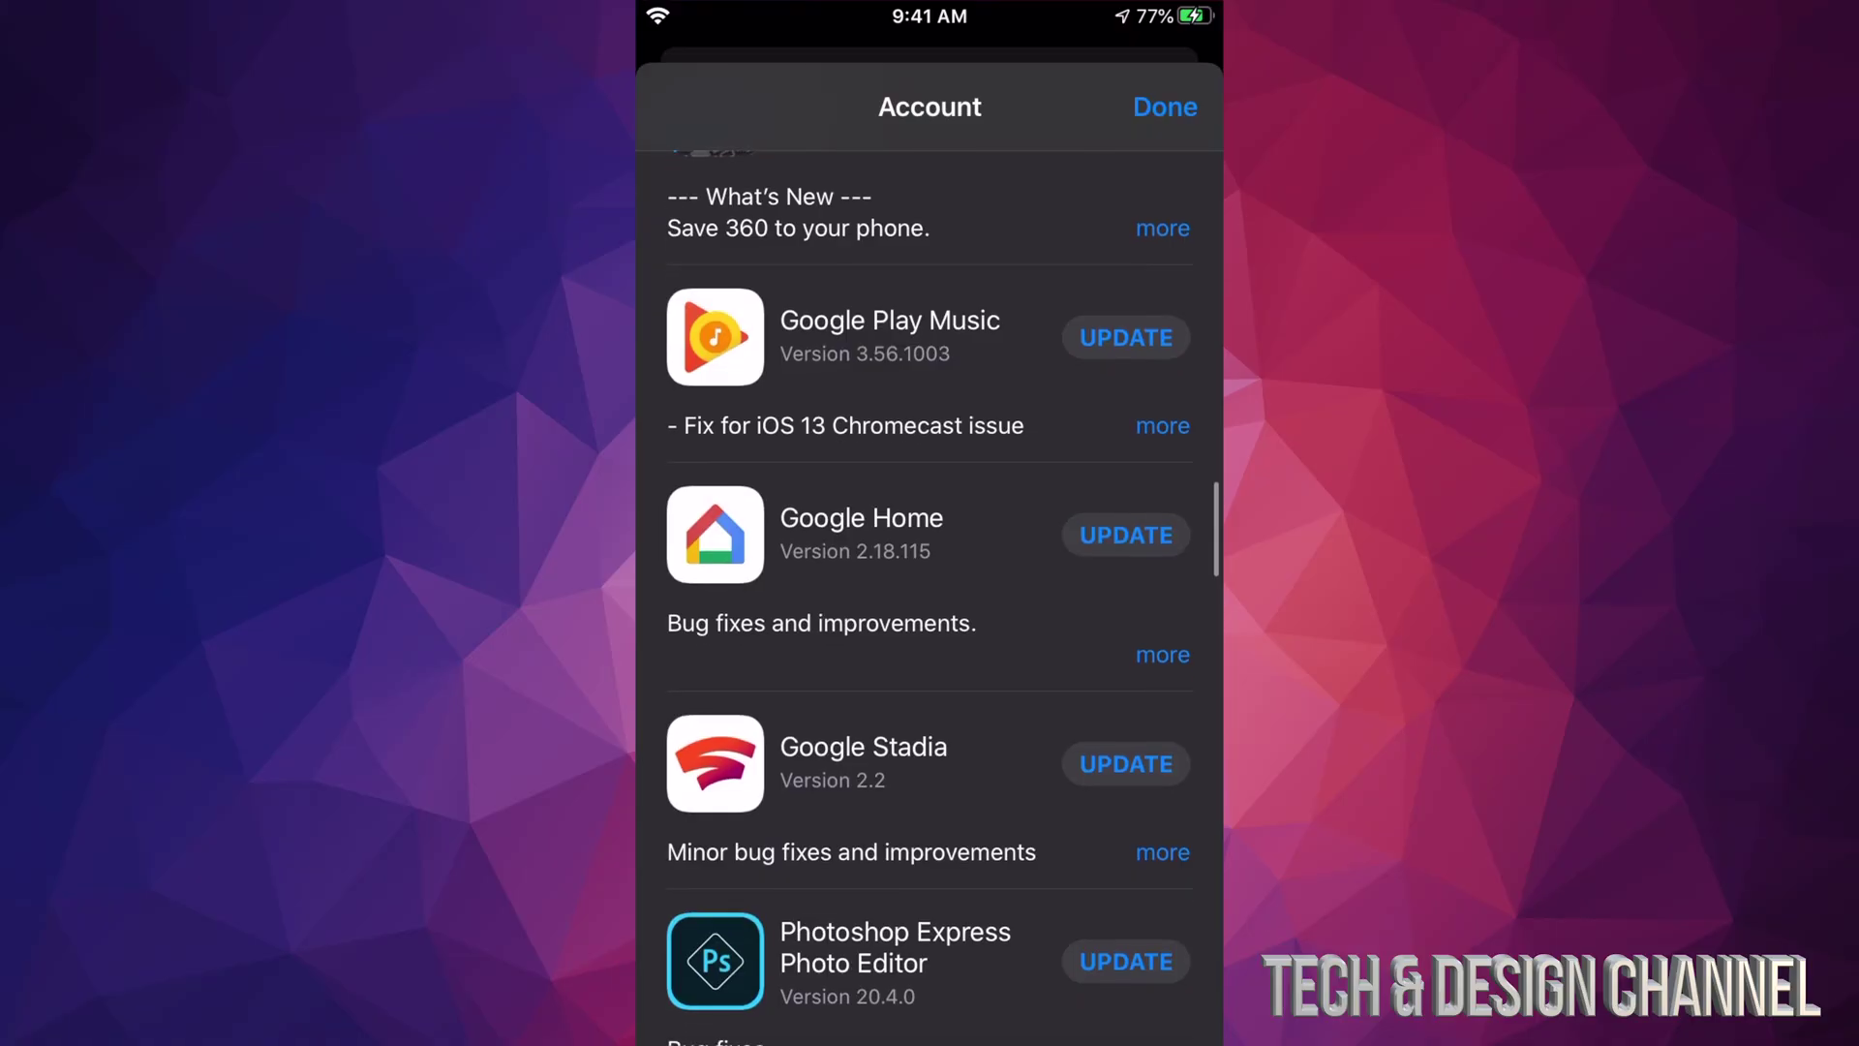
click(1126, 337)
scroll(930, 582, down, 1)
click(1125, 404)
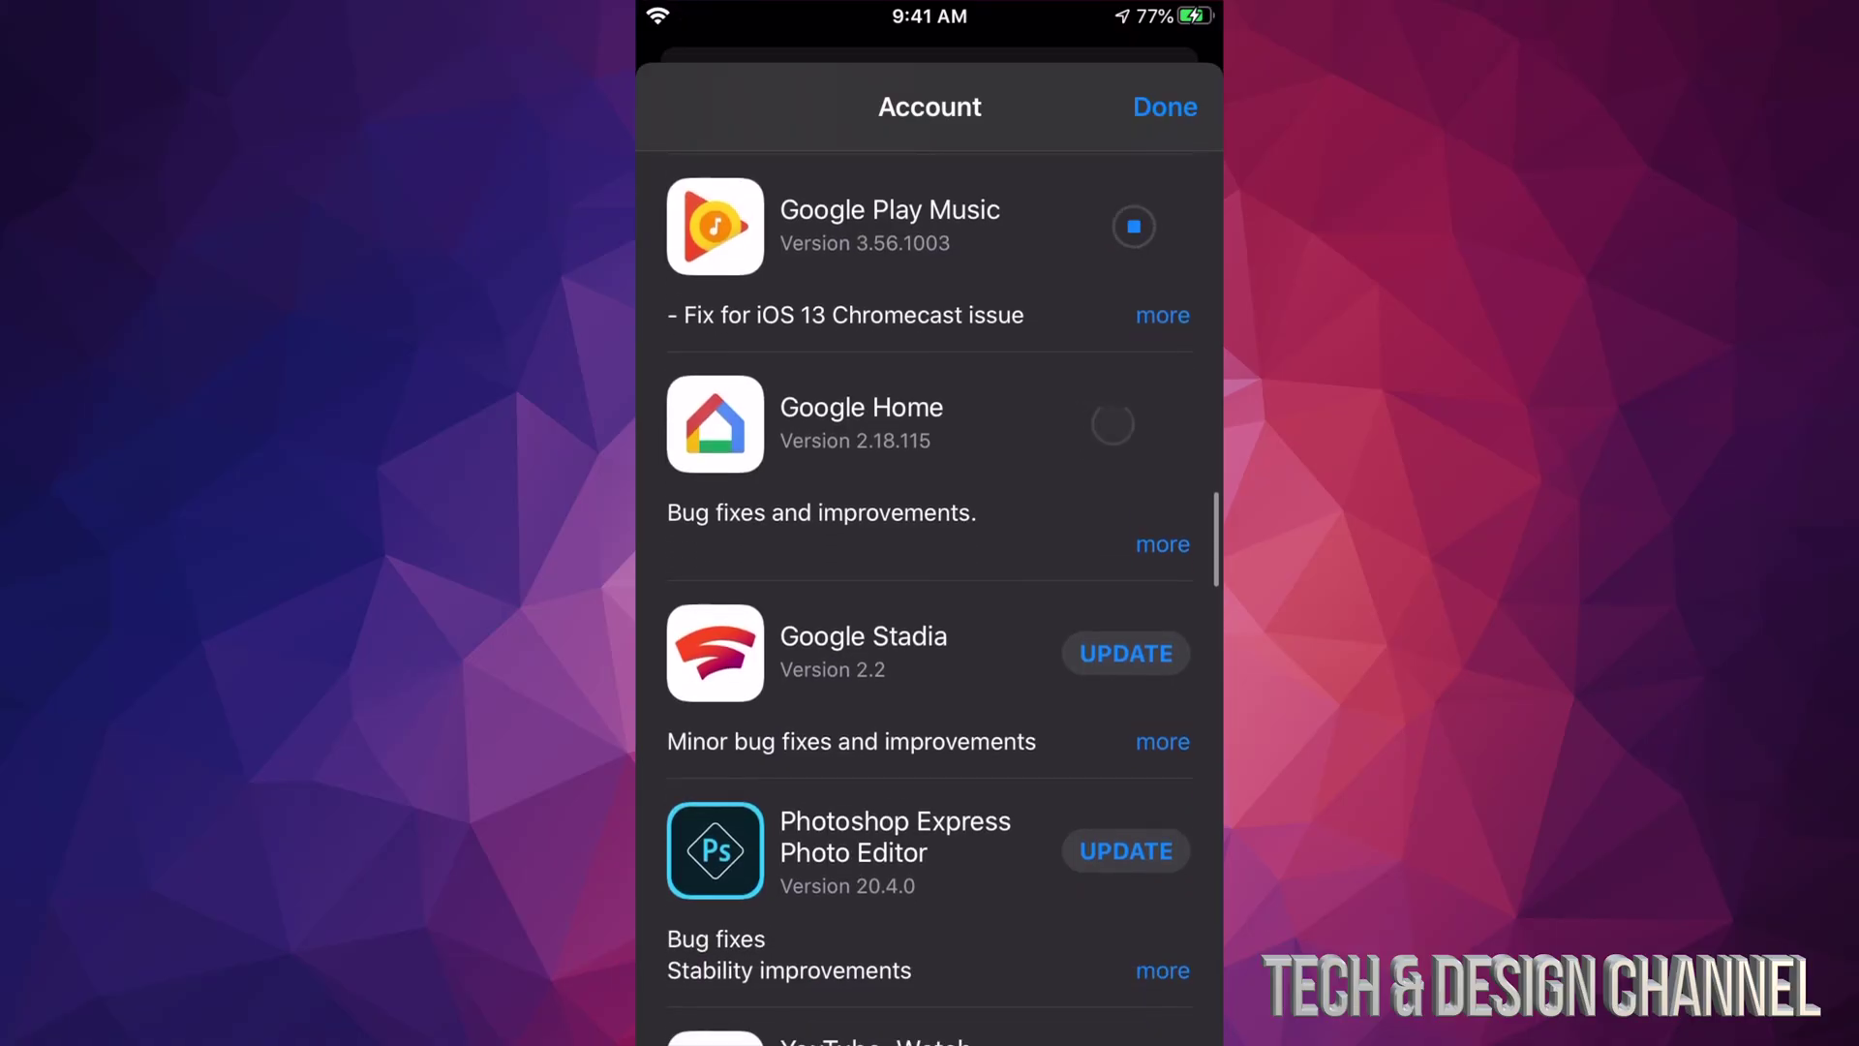
scroll(929, 582, down, 2)
click(1126, 407)
scroll(930, 581, down, 2)
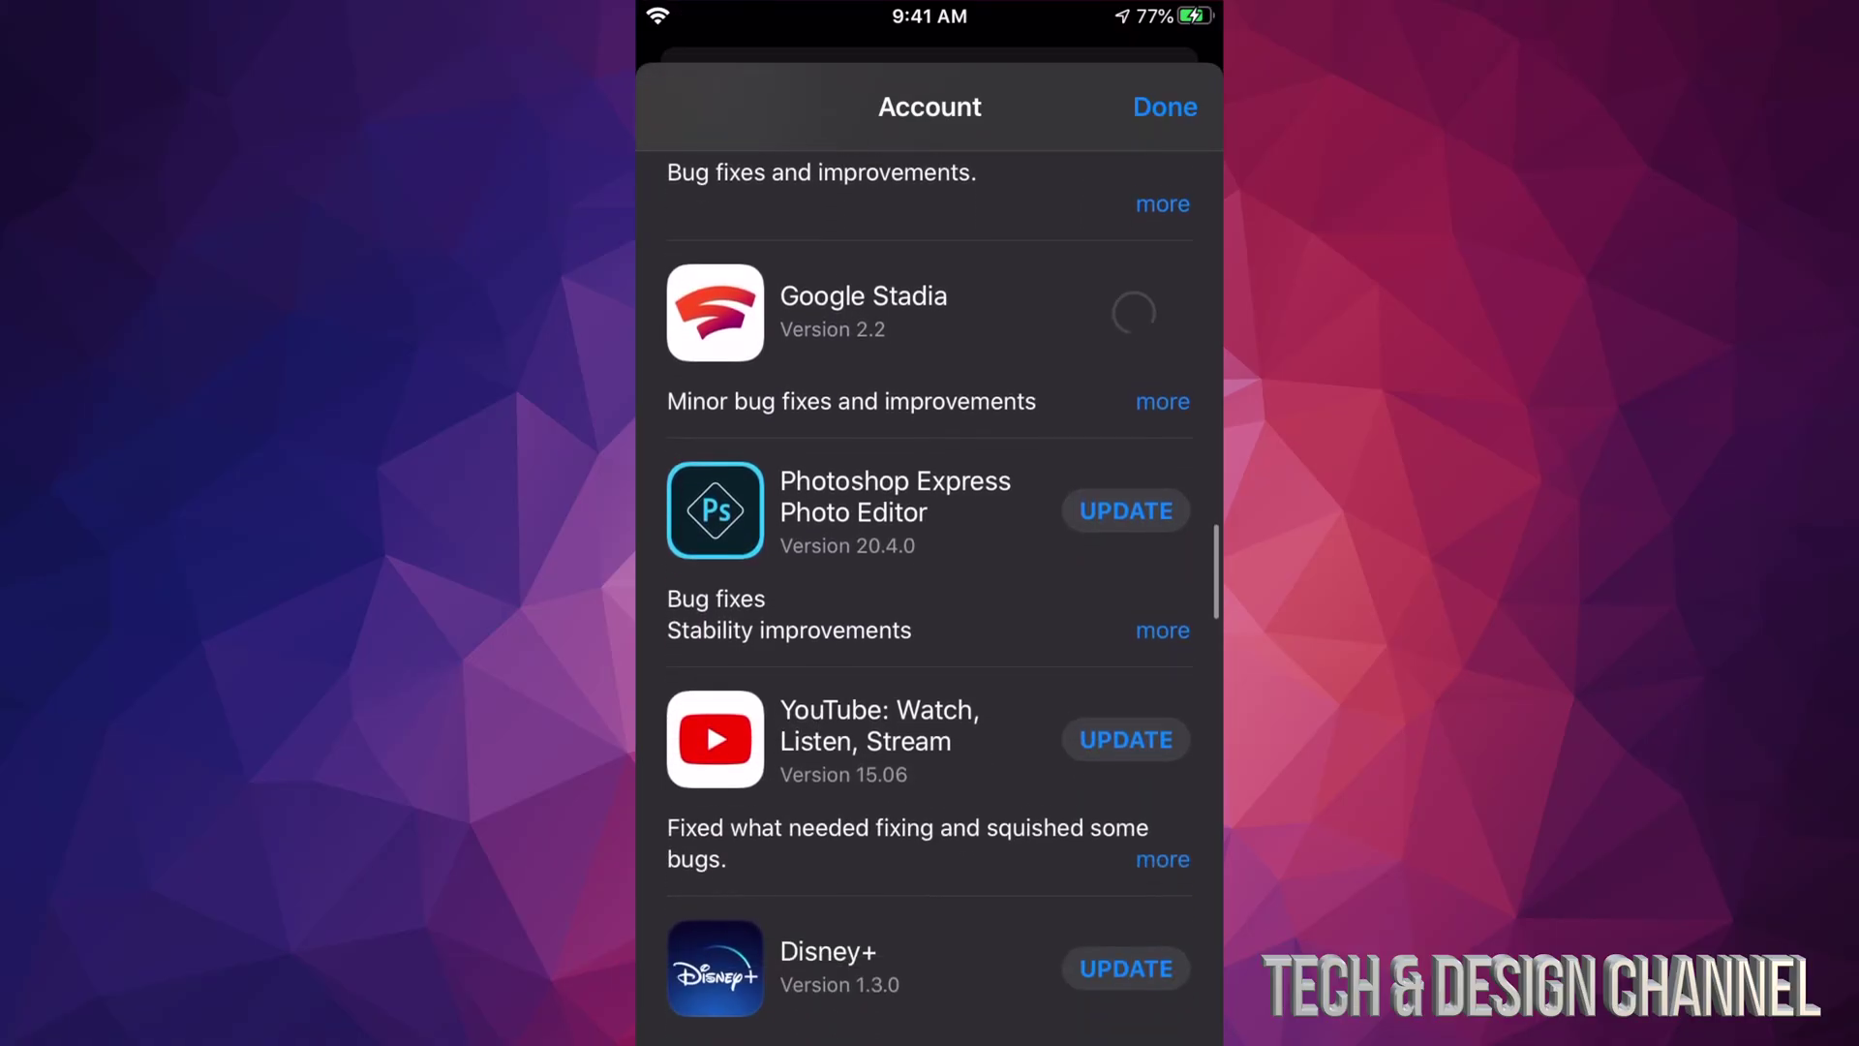
click(1126, 378)
scroll(931, 582, down, 2)
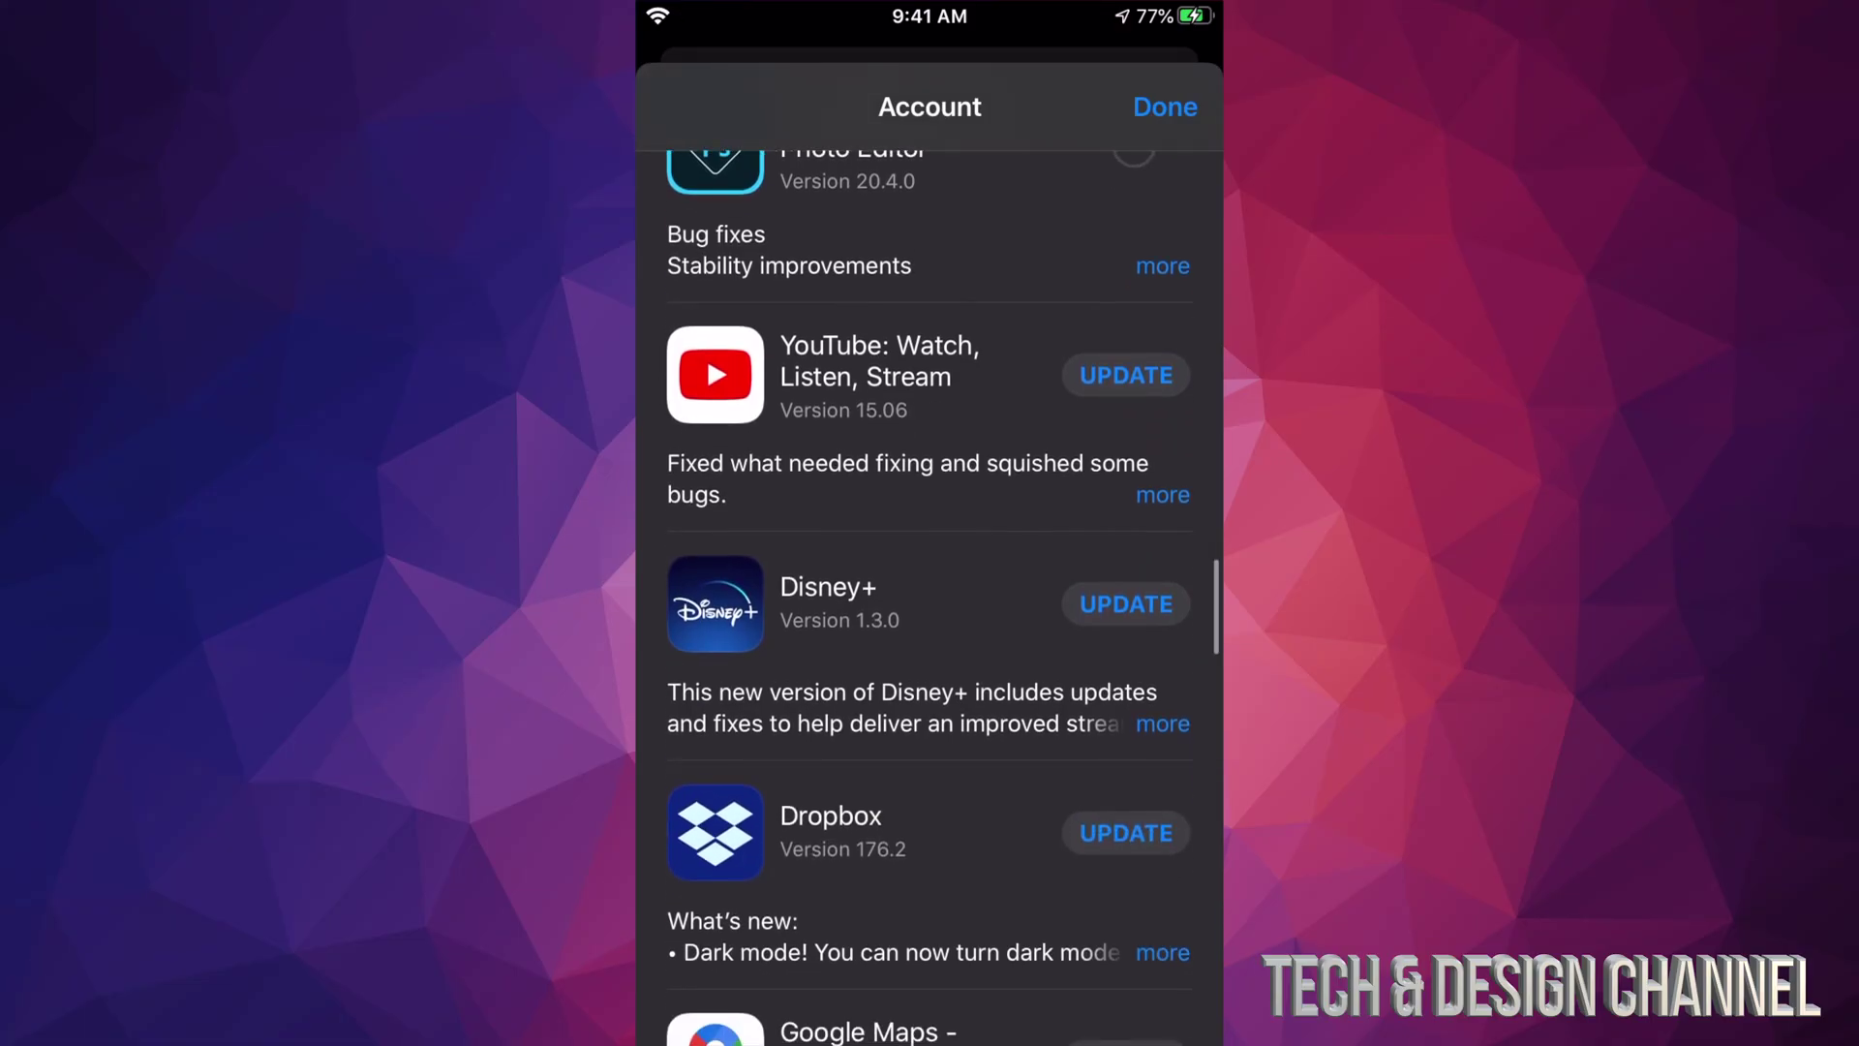
- Start updates for YouTube, Disney+, Dropbox, Google Maps, Kijiji, Chrome, Groupon and YouTube Studio
click(1125, 374)
scroll(930, 582, down, 2)
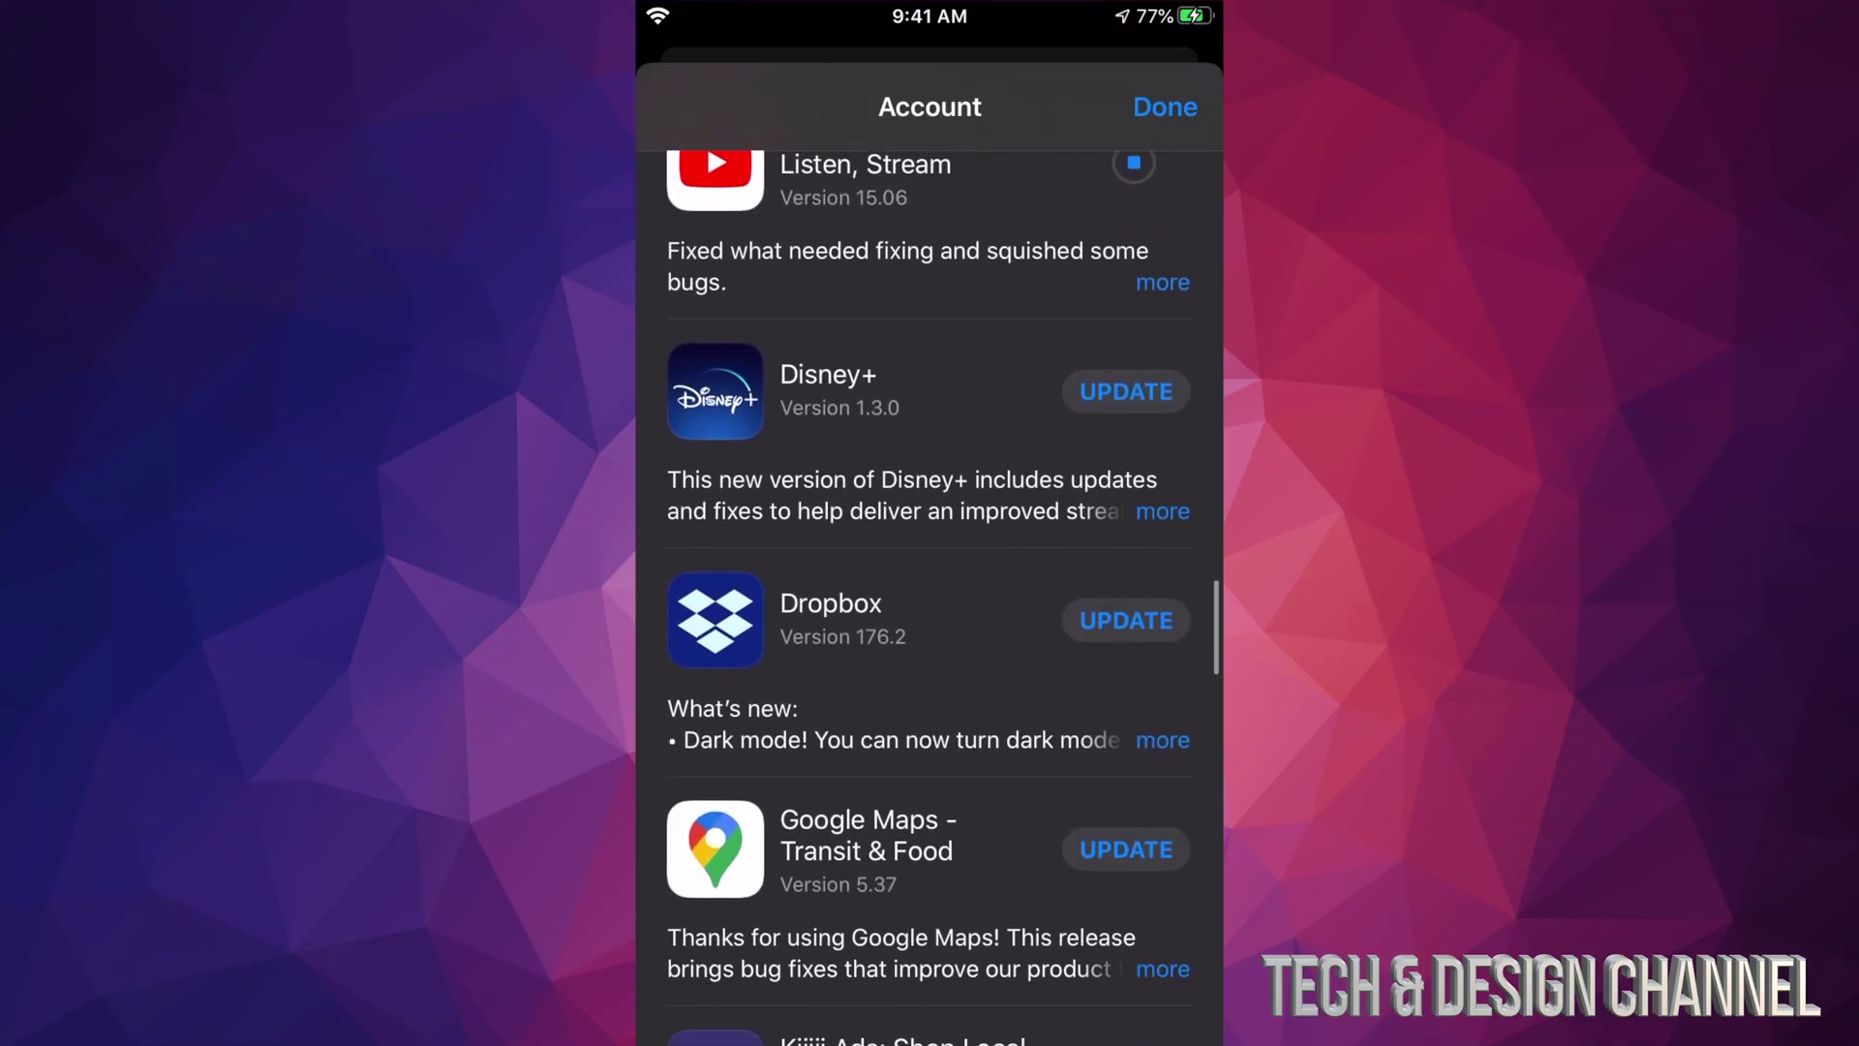
click(1125, 376)
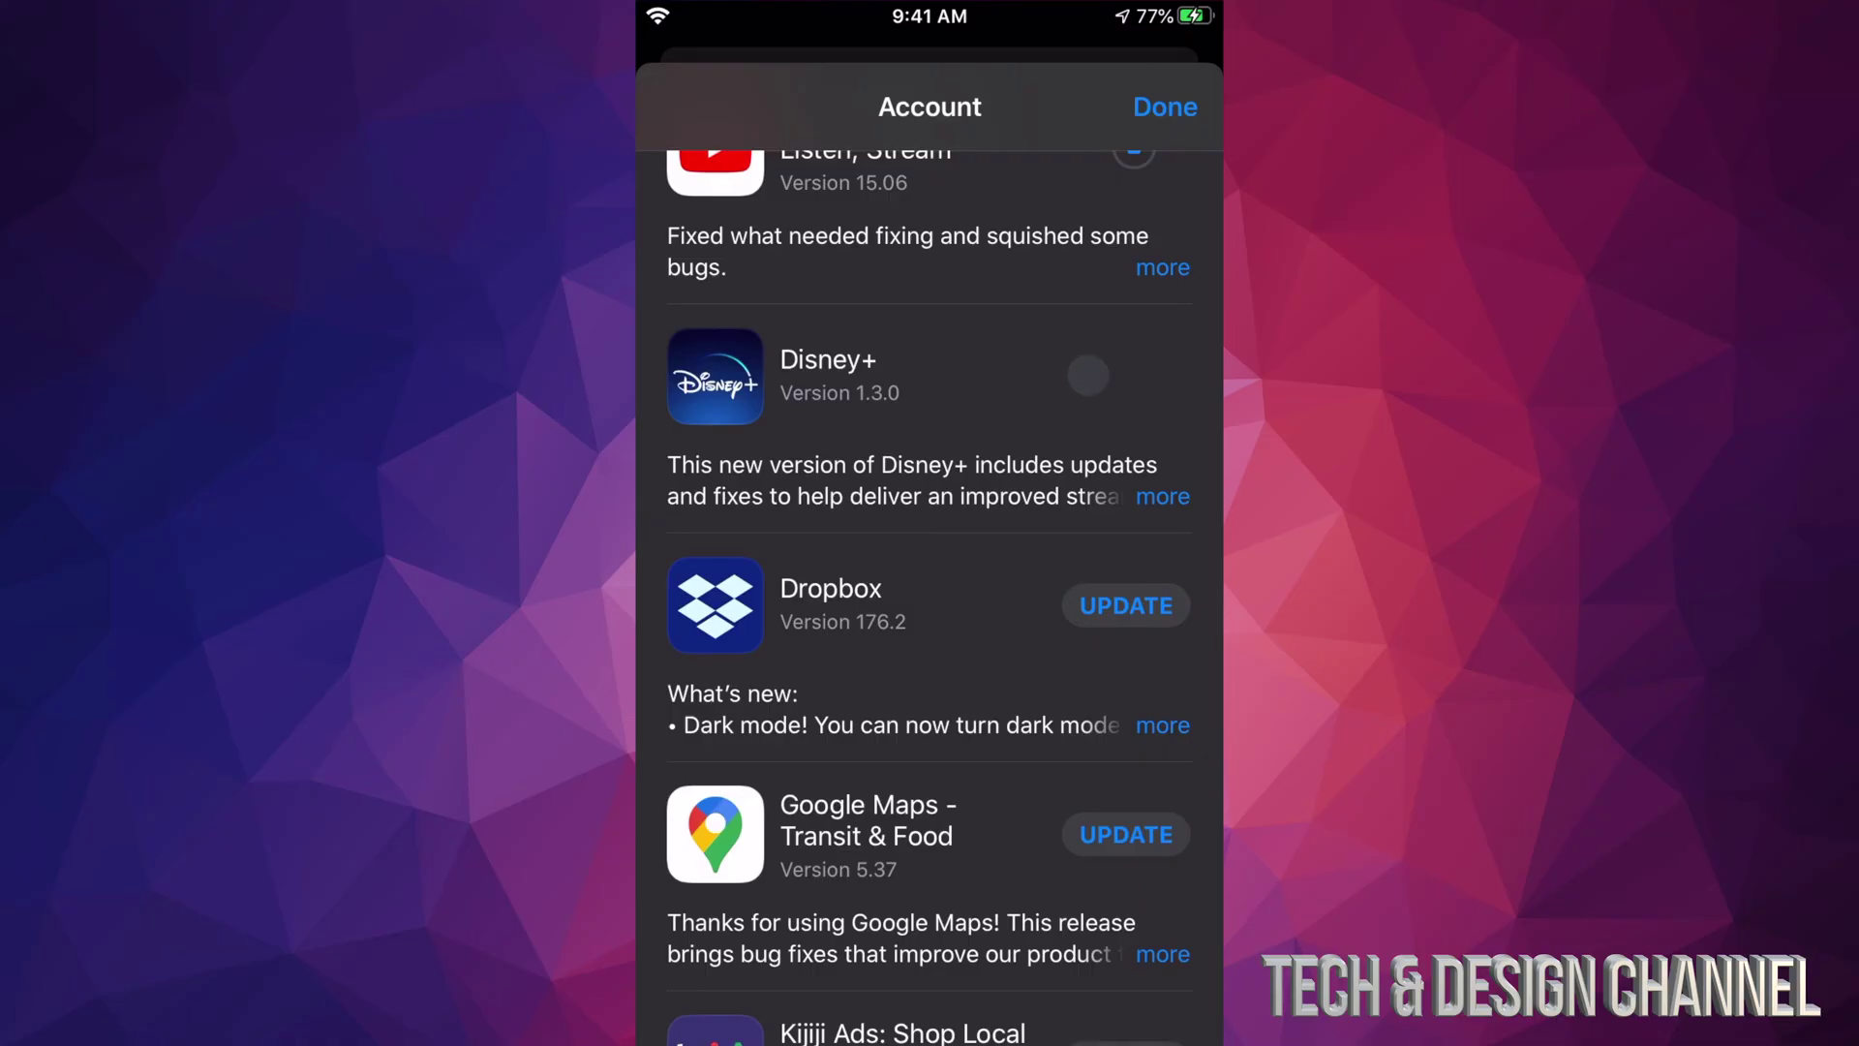
scroll(930, 581, down, 1)
scroll(930, 581, down, 1)
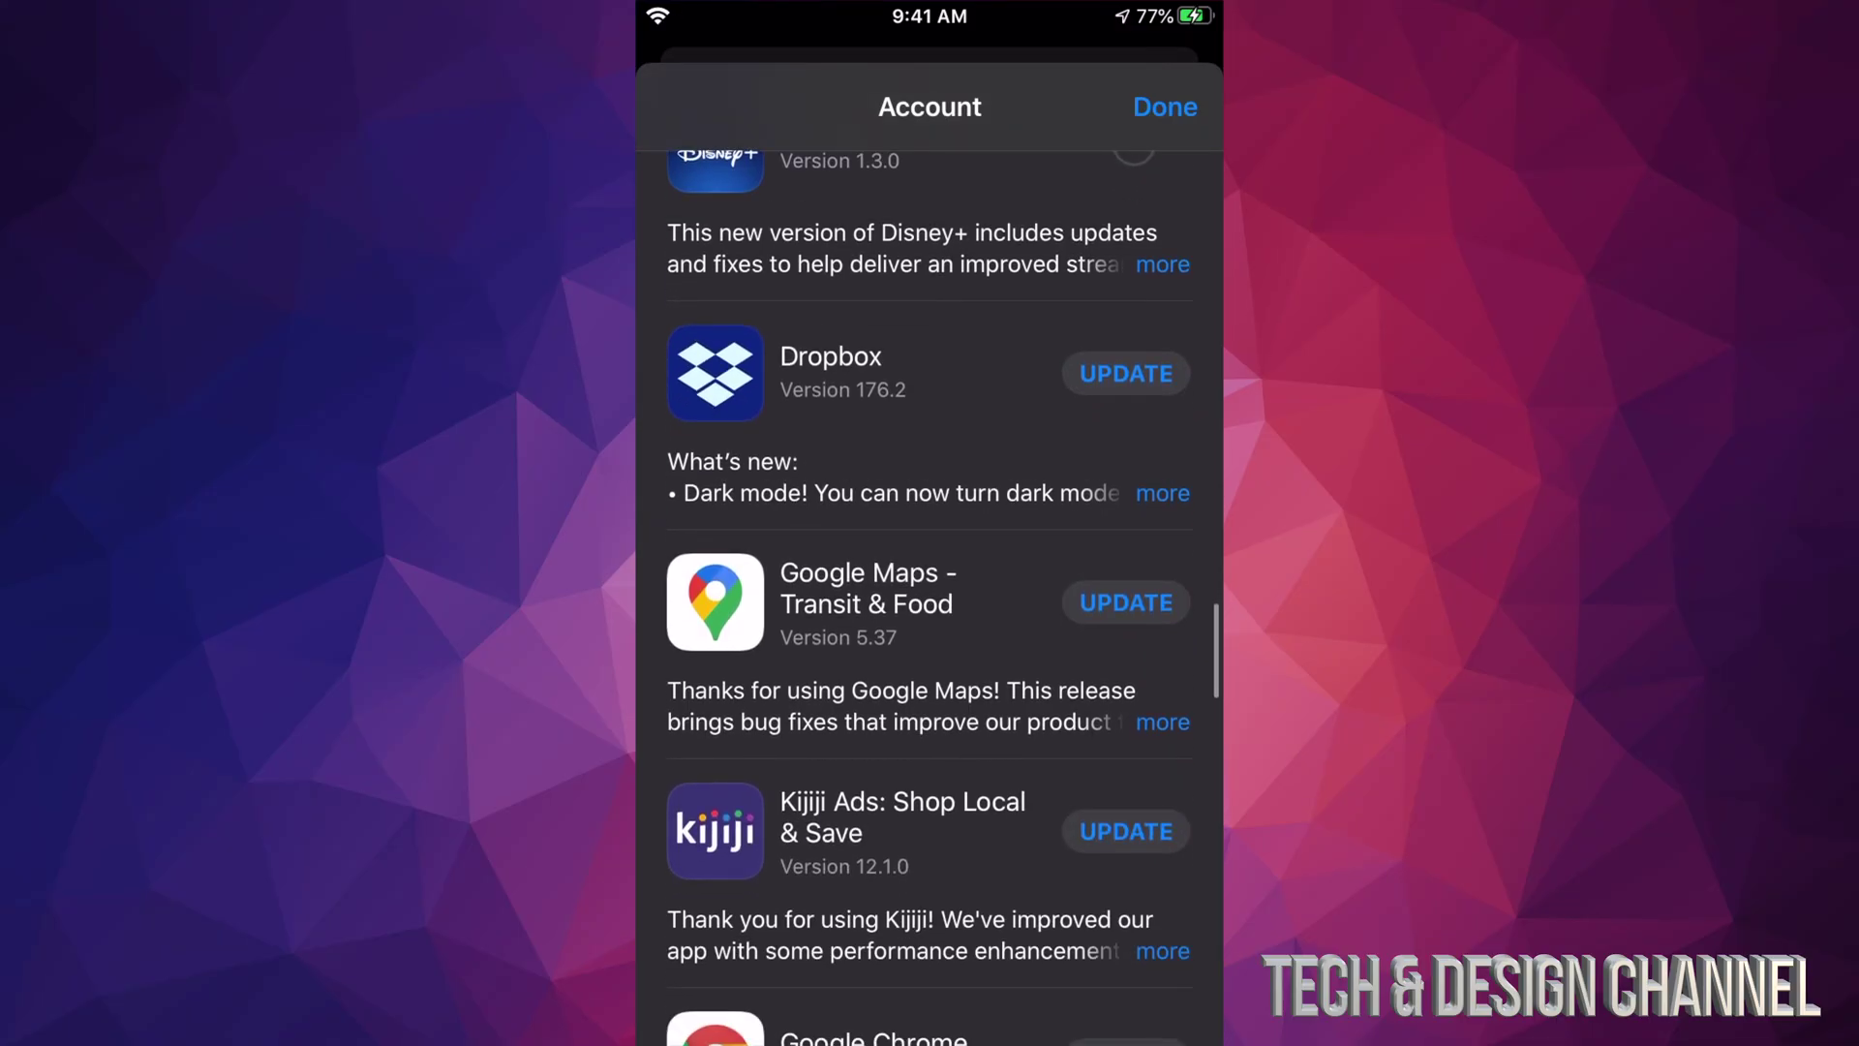
click(1126, 374)
scroll(930, 581, down, 2)
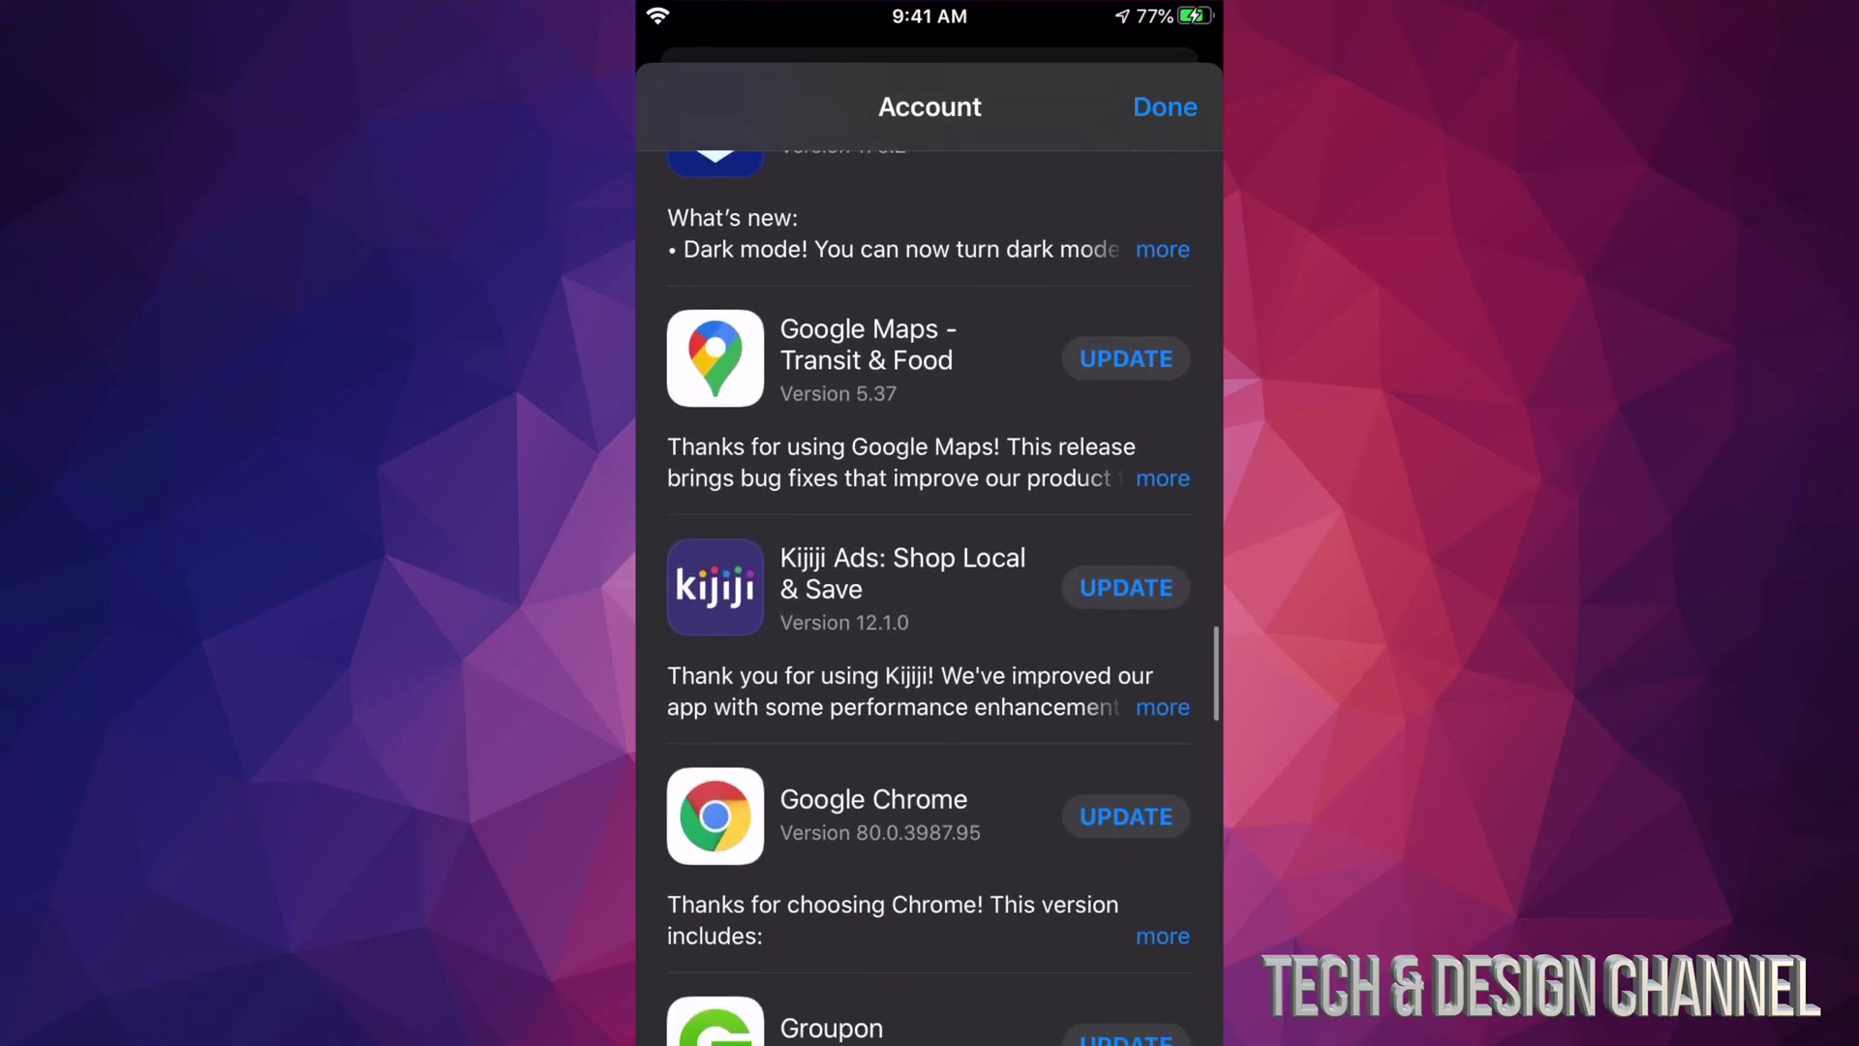
click(1126, 358)
scroll(930, 581, down, 1)
click(1126, 439)
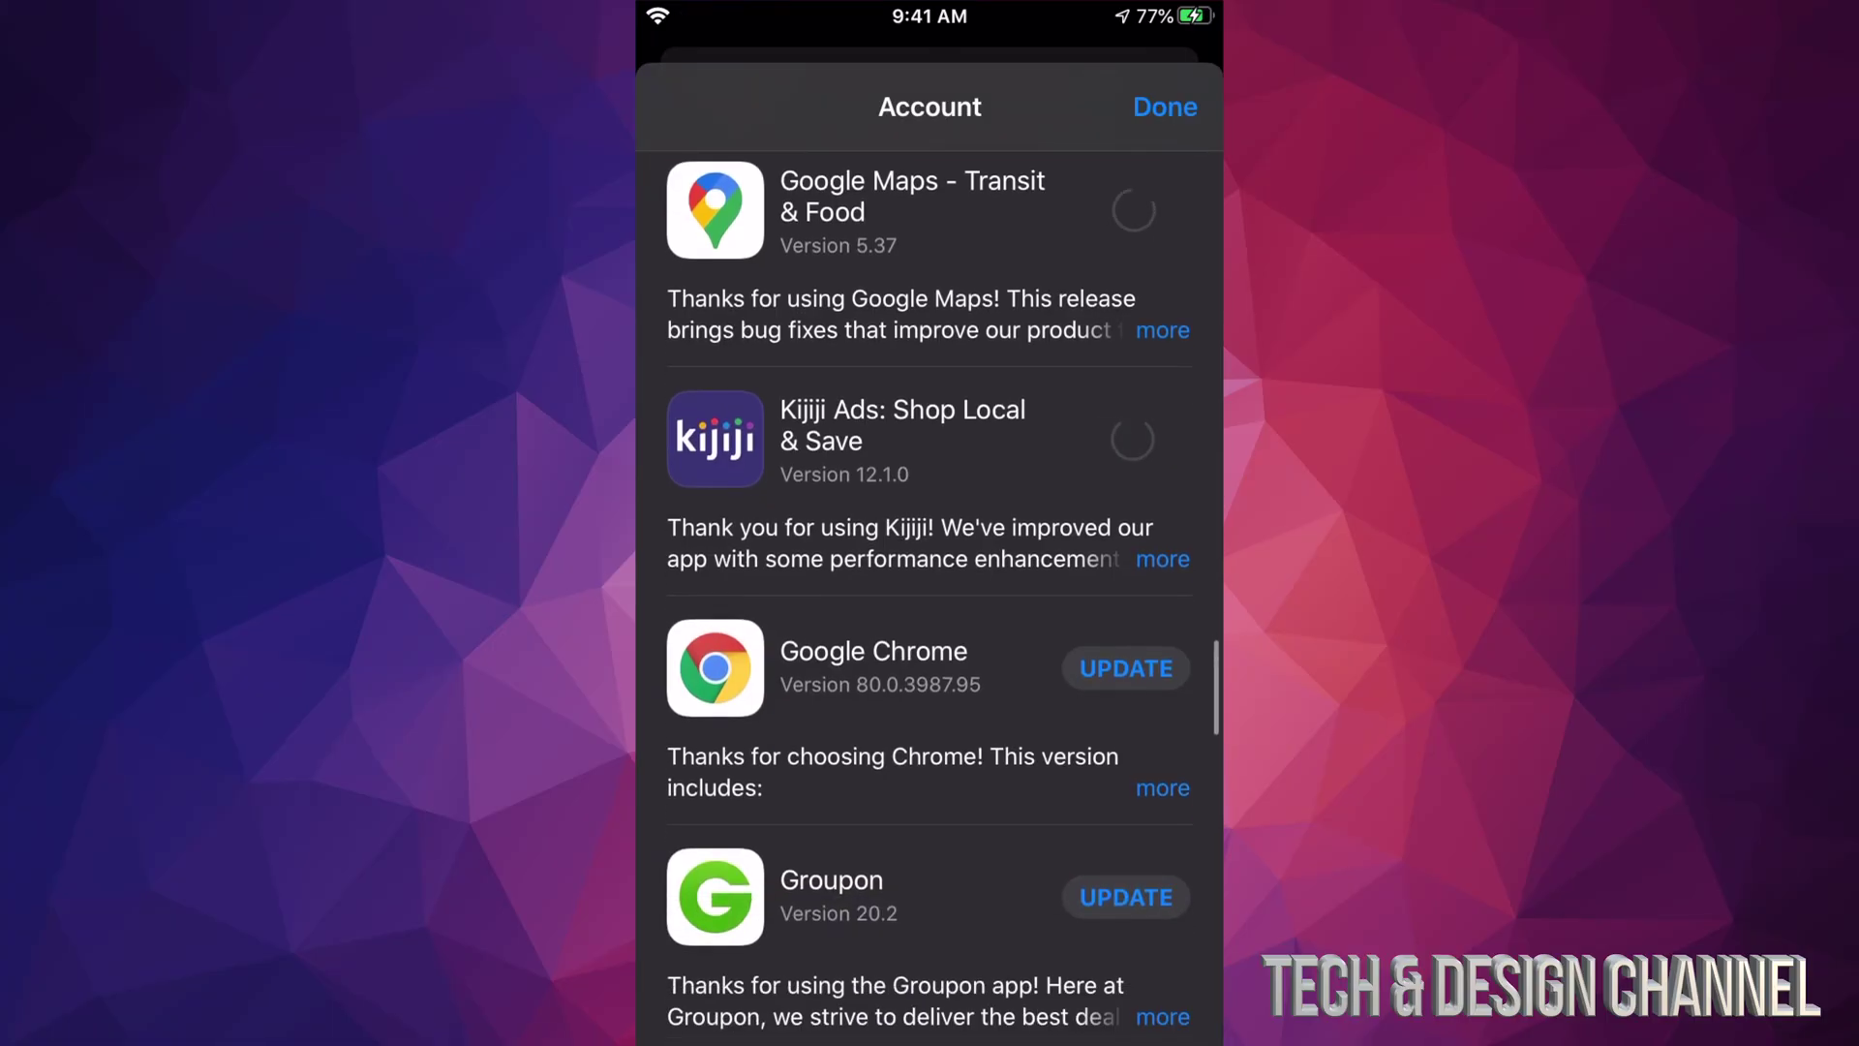
scroll(931, 581, down, 1)
click(1125, 446)
scroll(930, 581, down, 1)
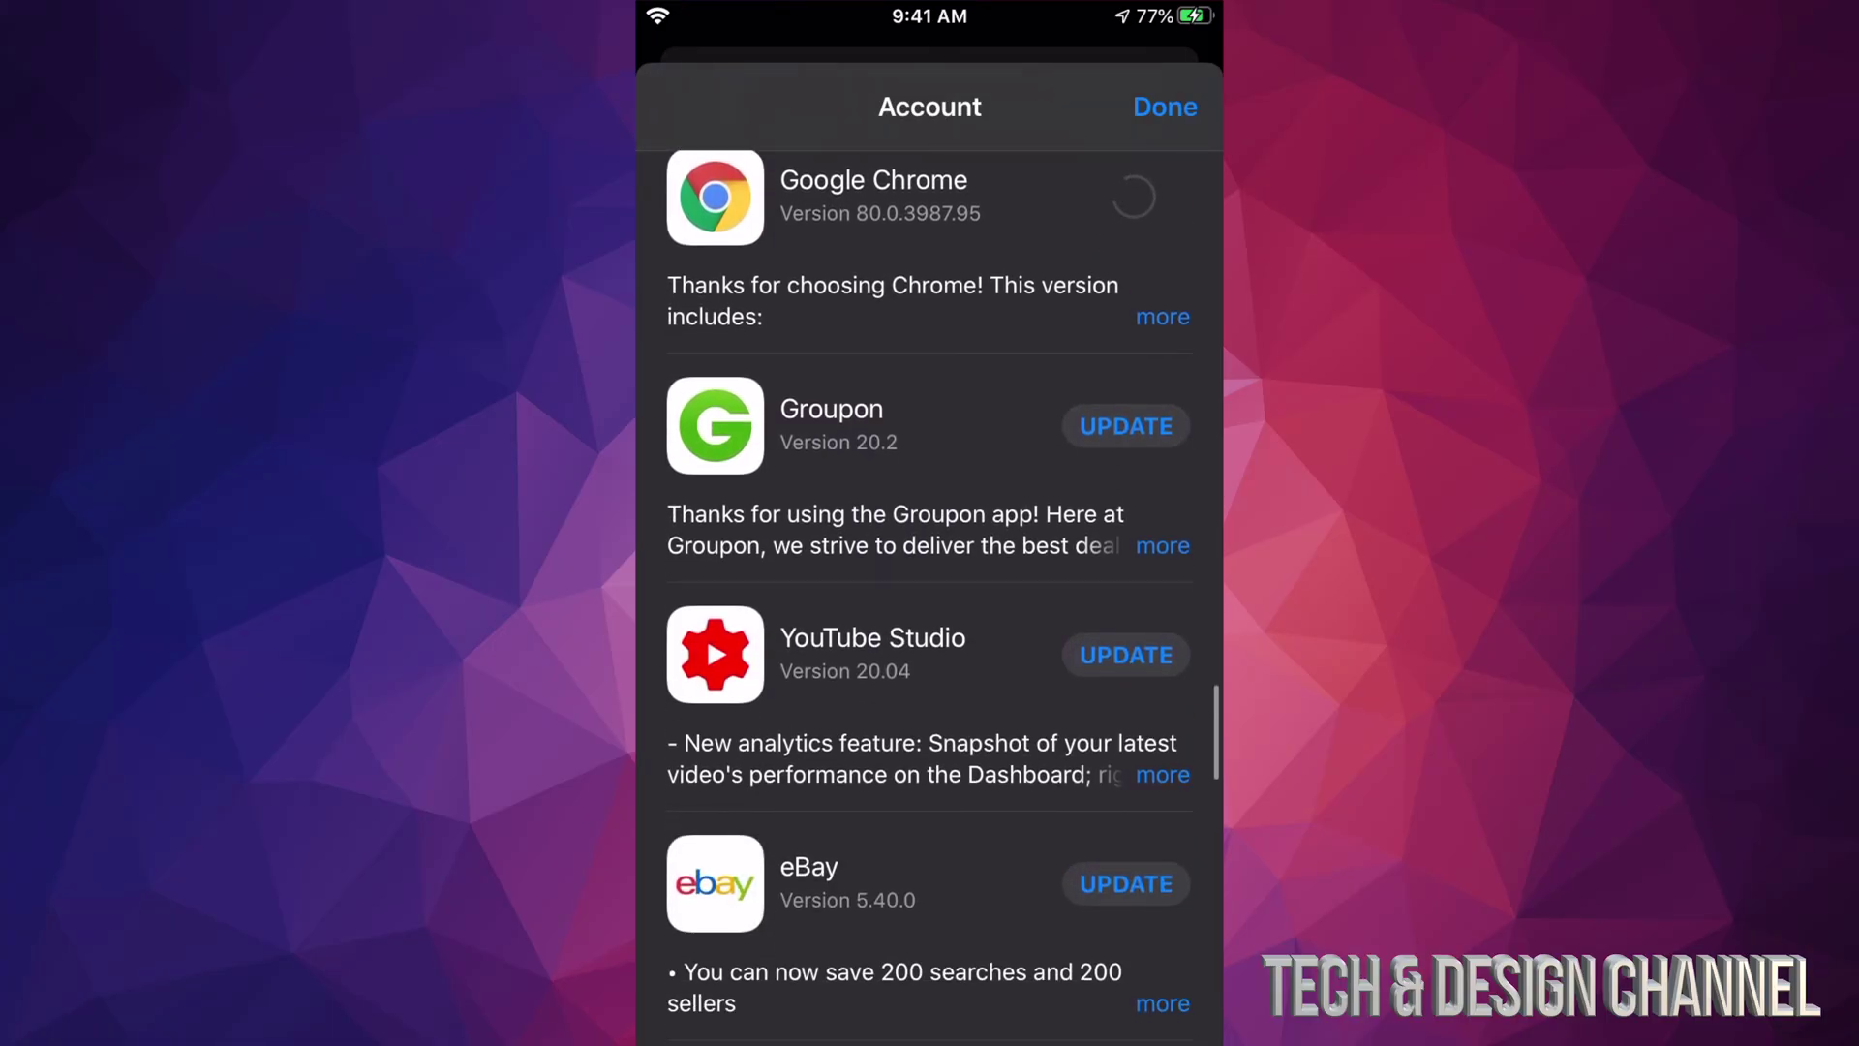
click(1126, 426)
scroll(929, 582, down, 2)
click(1126, 390)
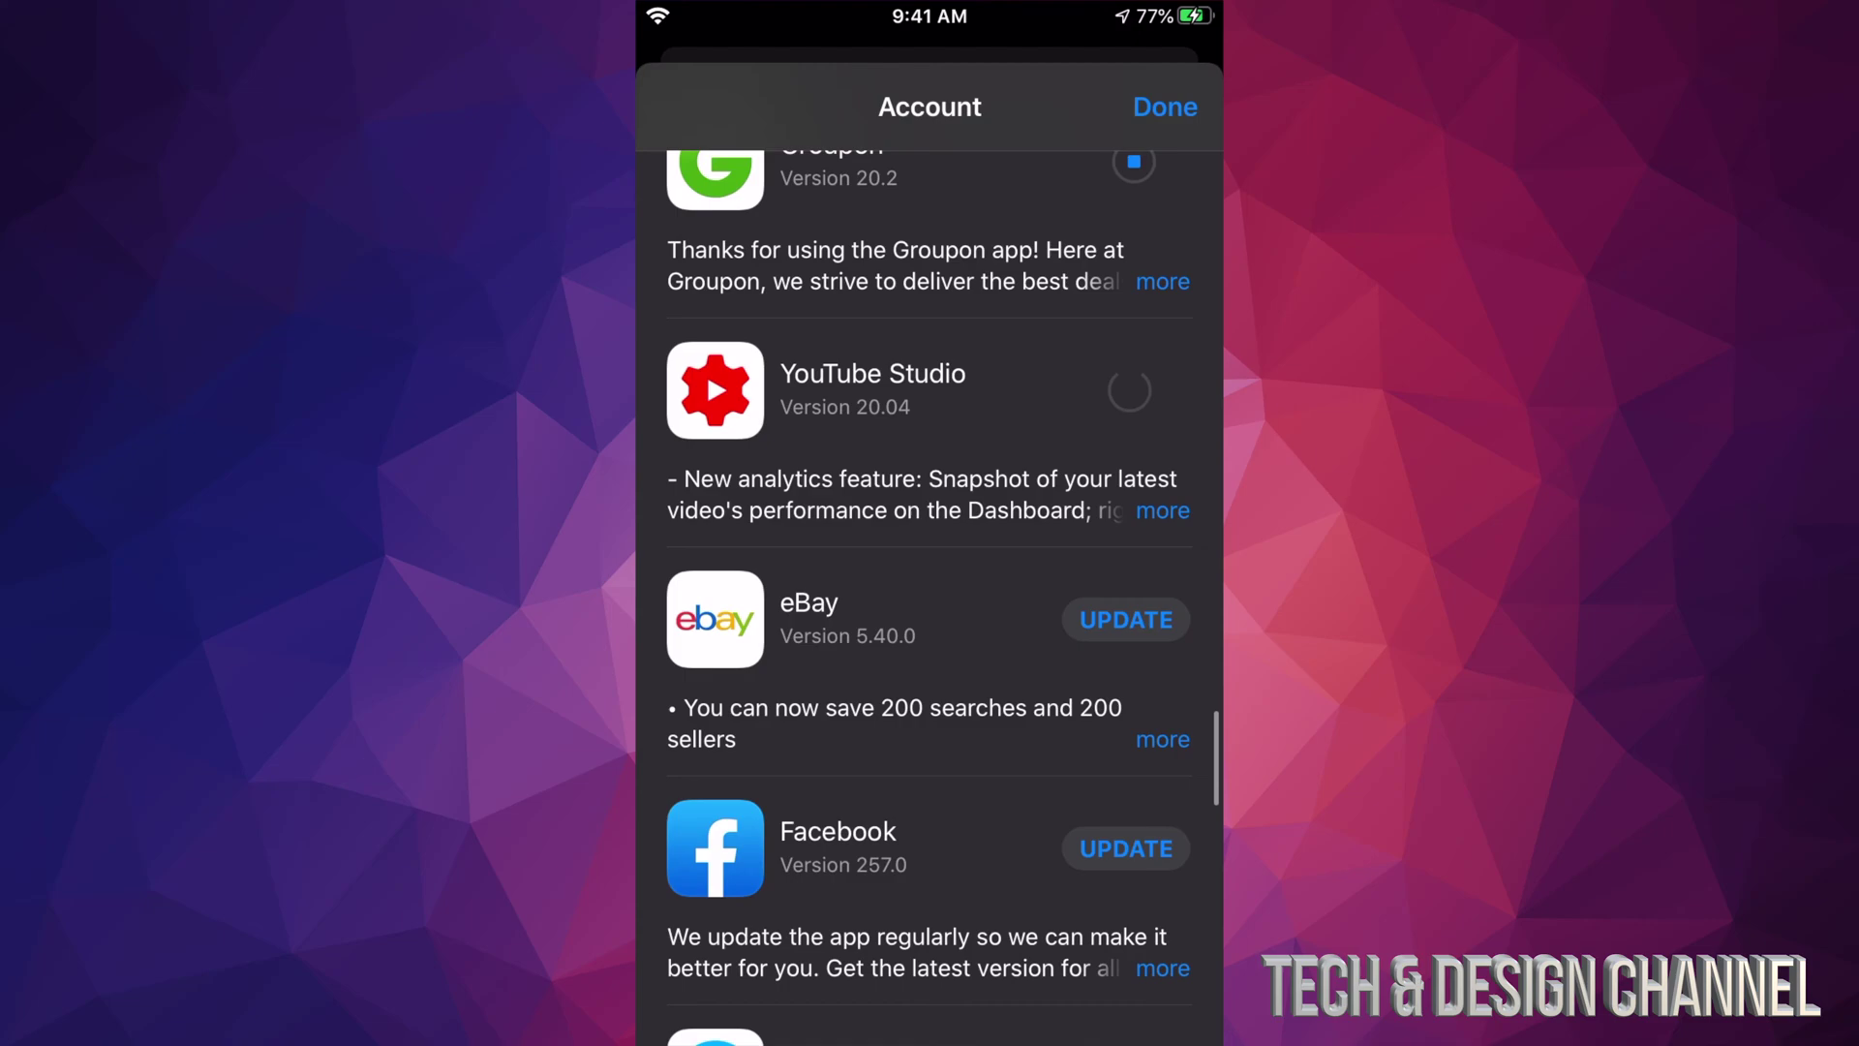
scroll(930, 581, down, 2)
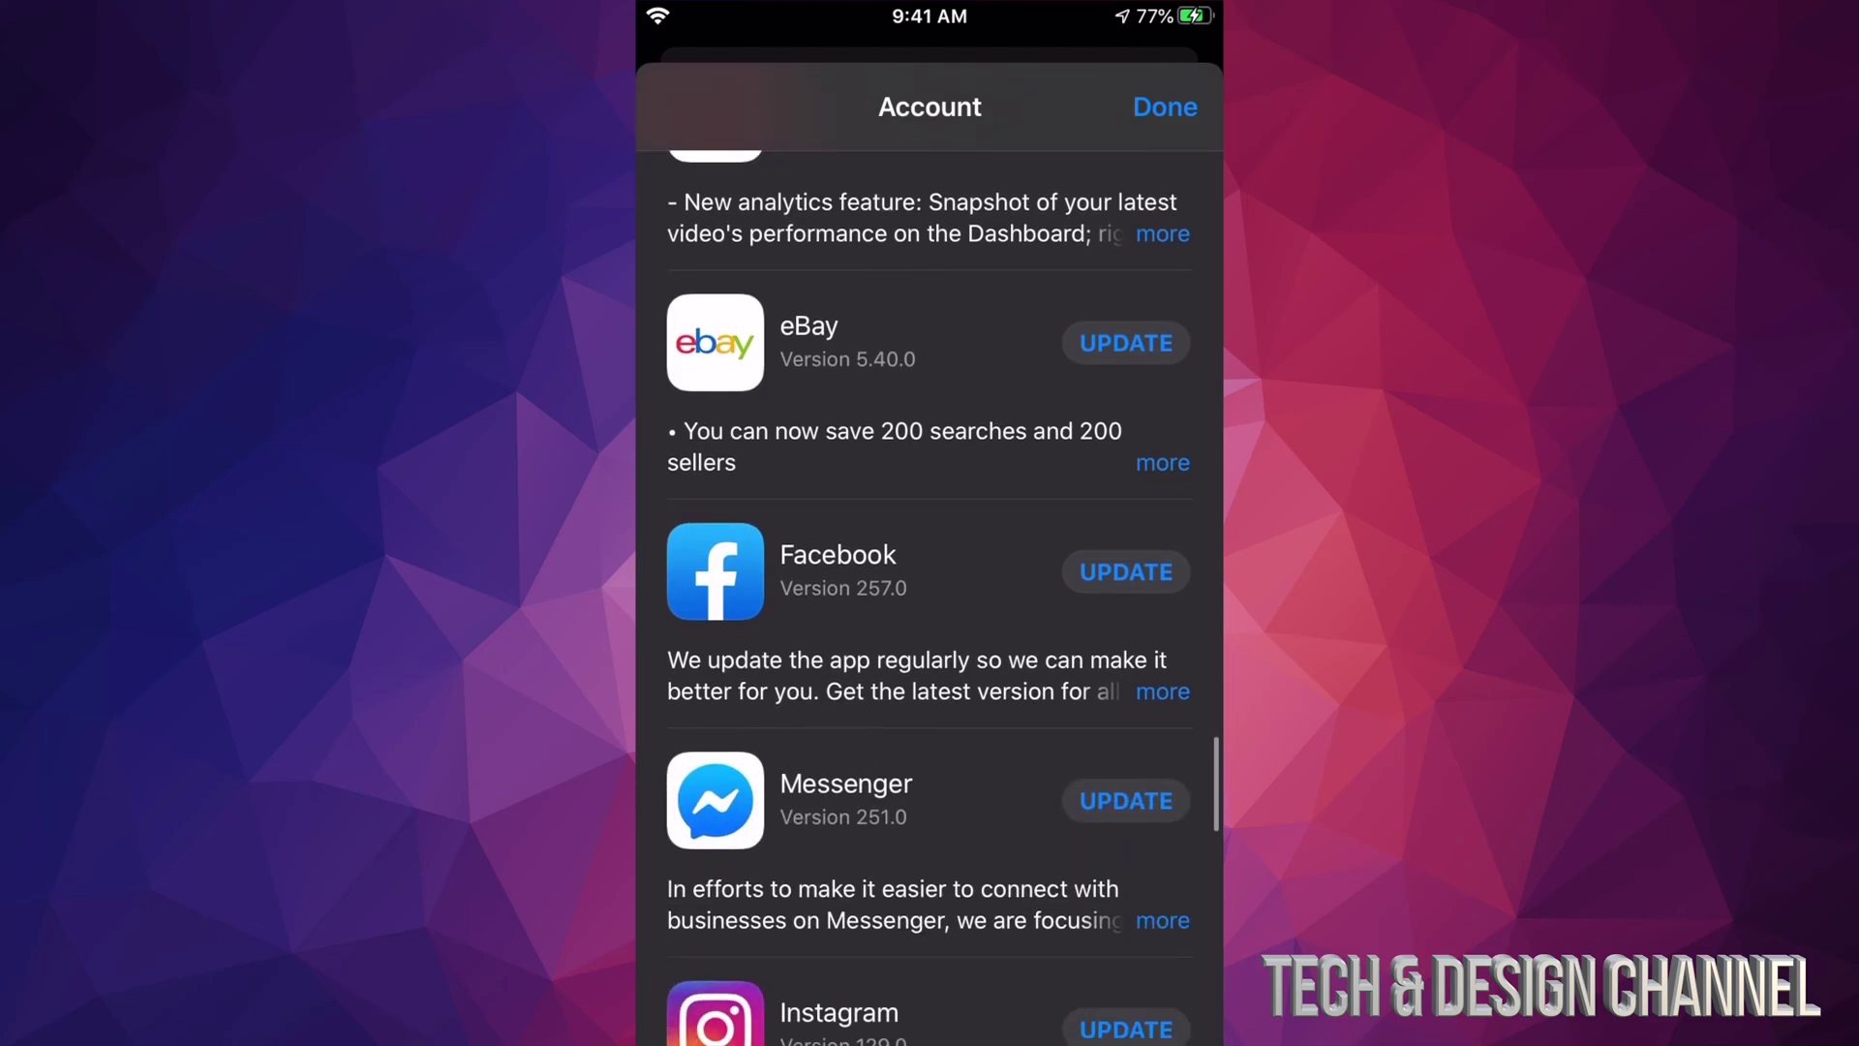
- Start updates for eBay, Facebook, Messenger, Instagram, Google Photos, Outlook and Twitter
click(1126, 343)
scroll(929, 582, down, 2)
click(1125, 365)
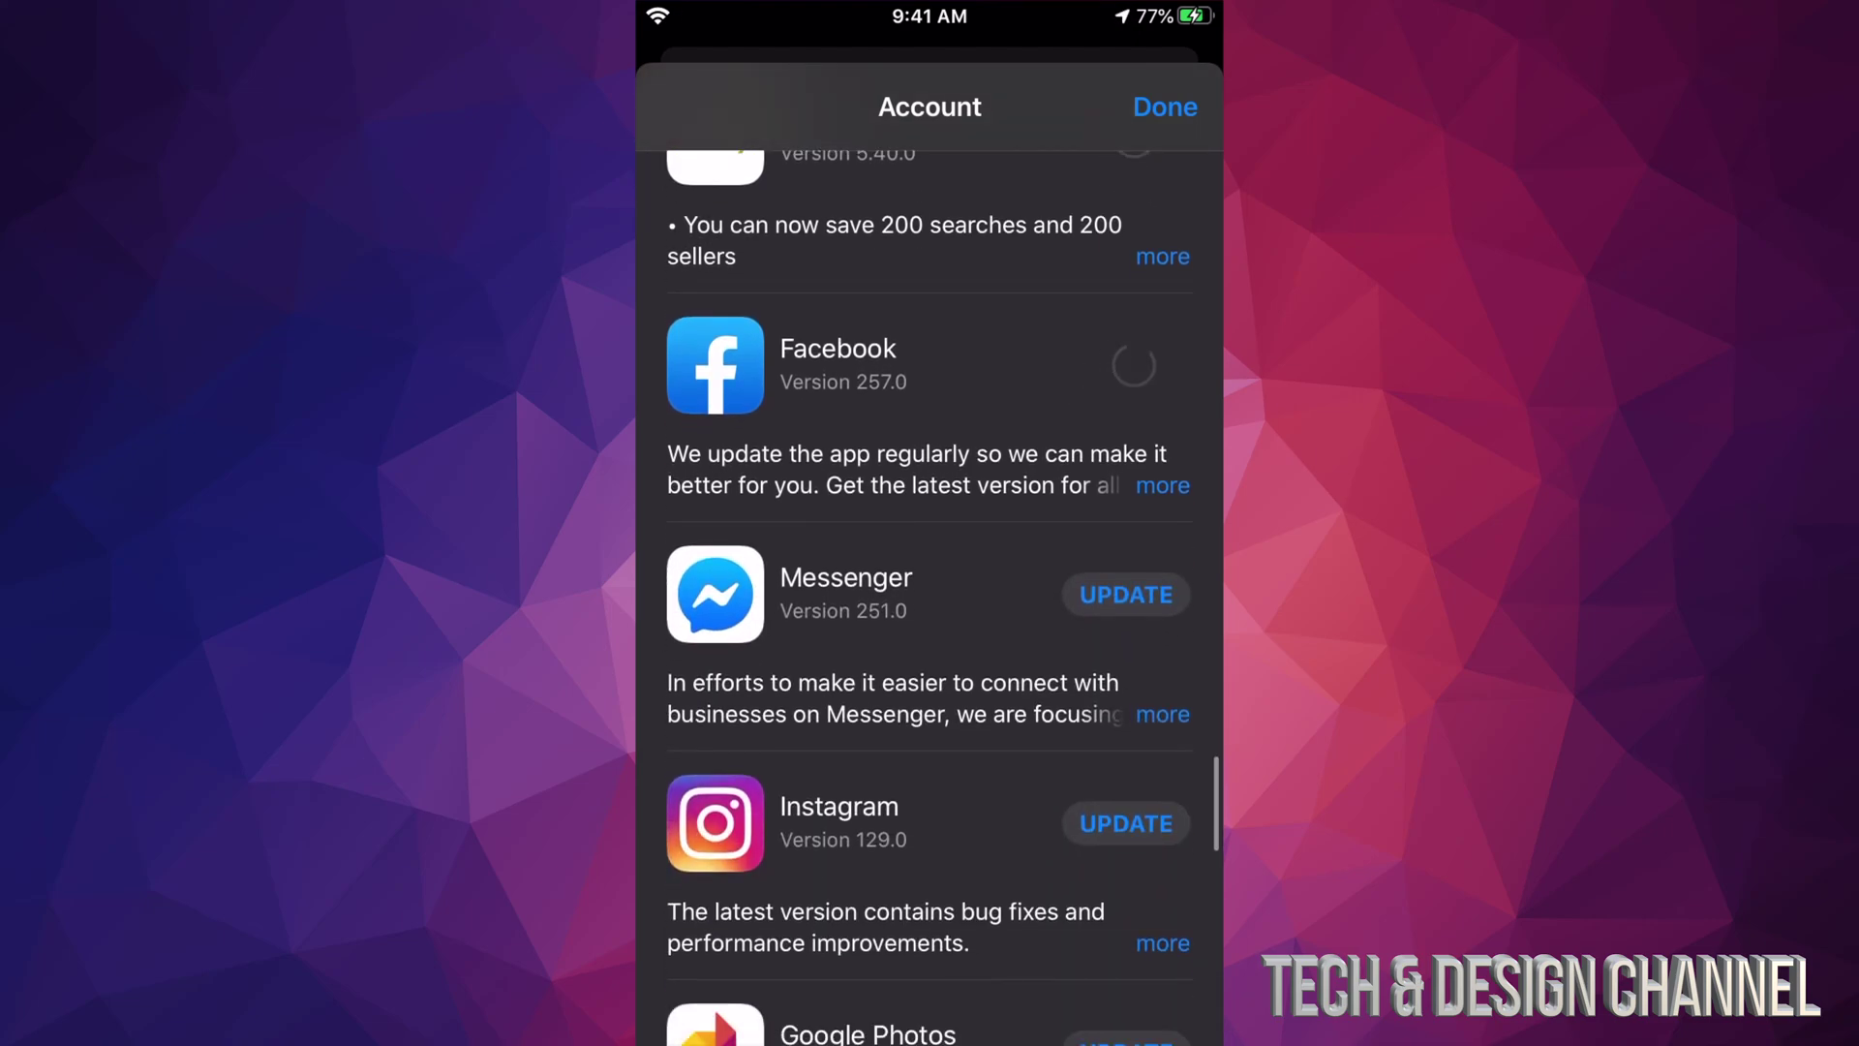
click(1125, 594)
scroll(930, 582, down, 2)
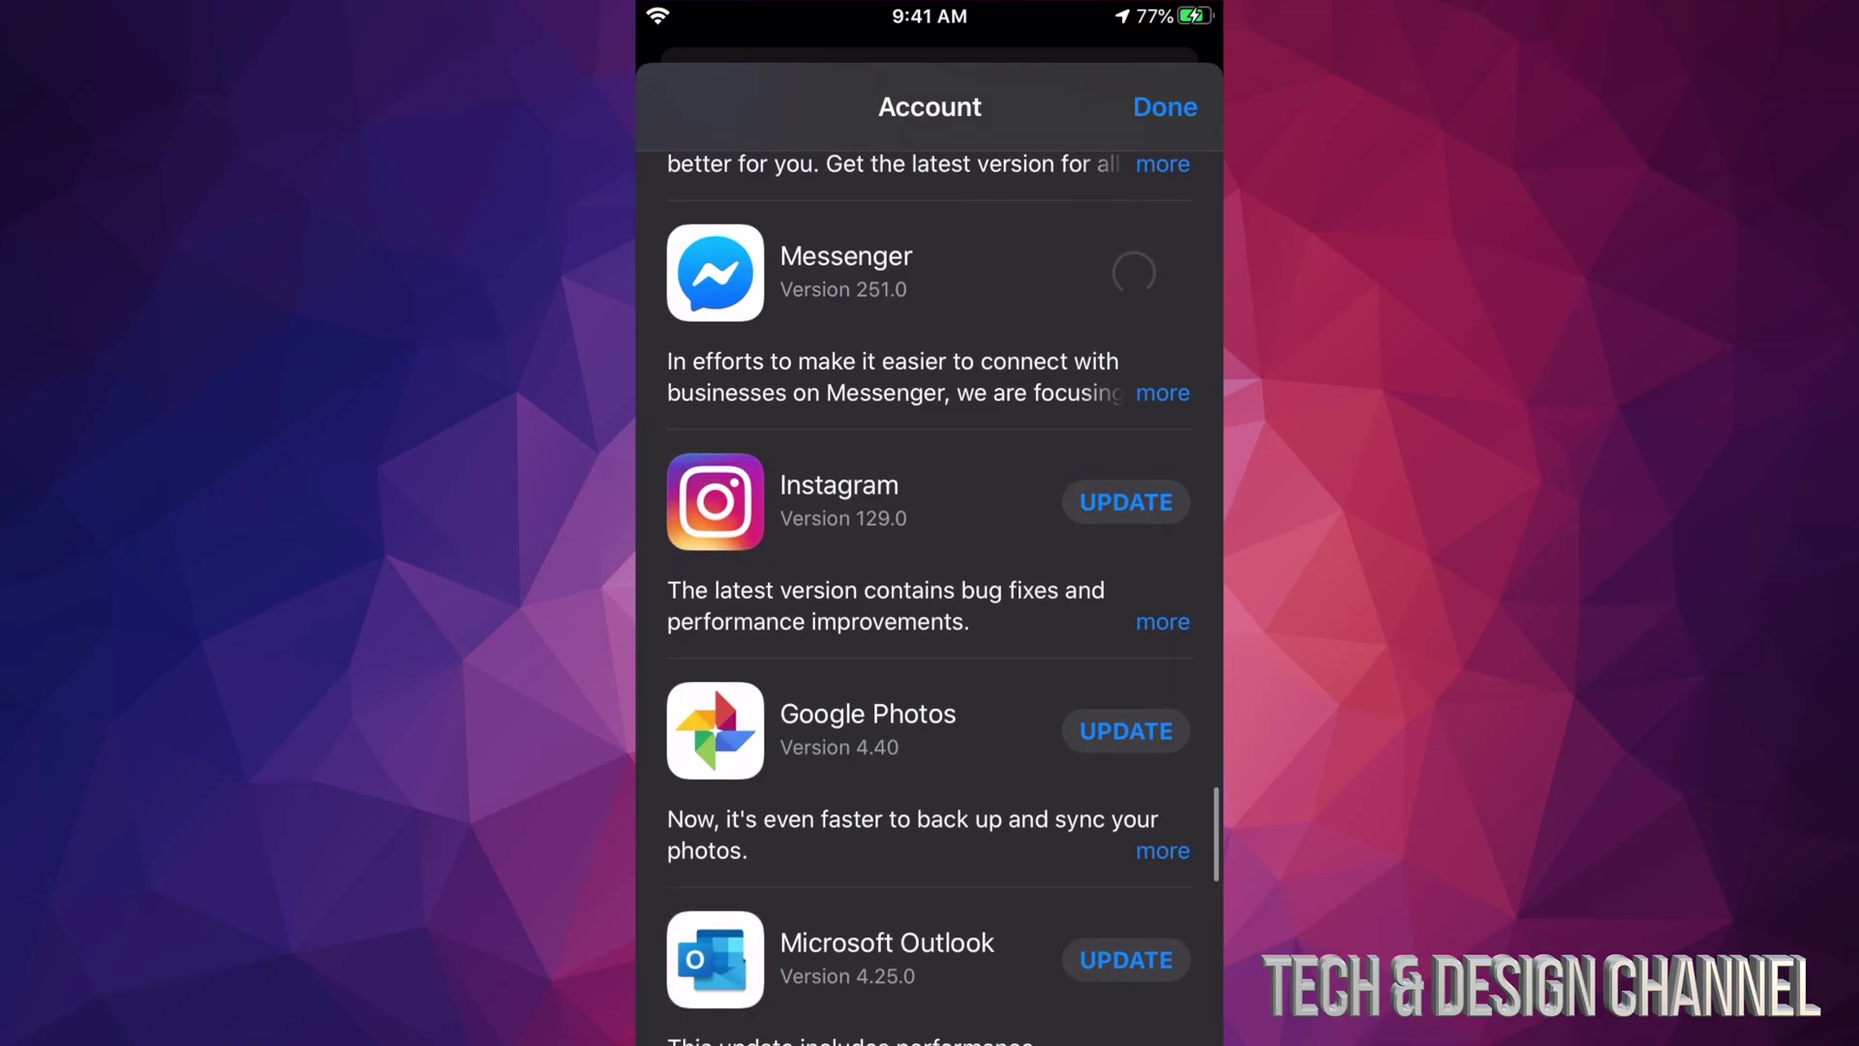
click(1126, 500)
scroll(930, 581, down, 2)
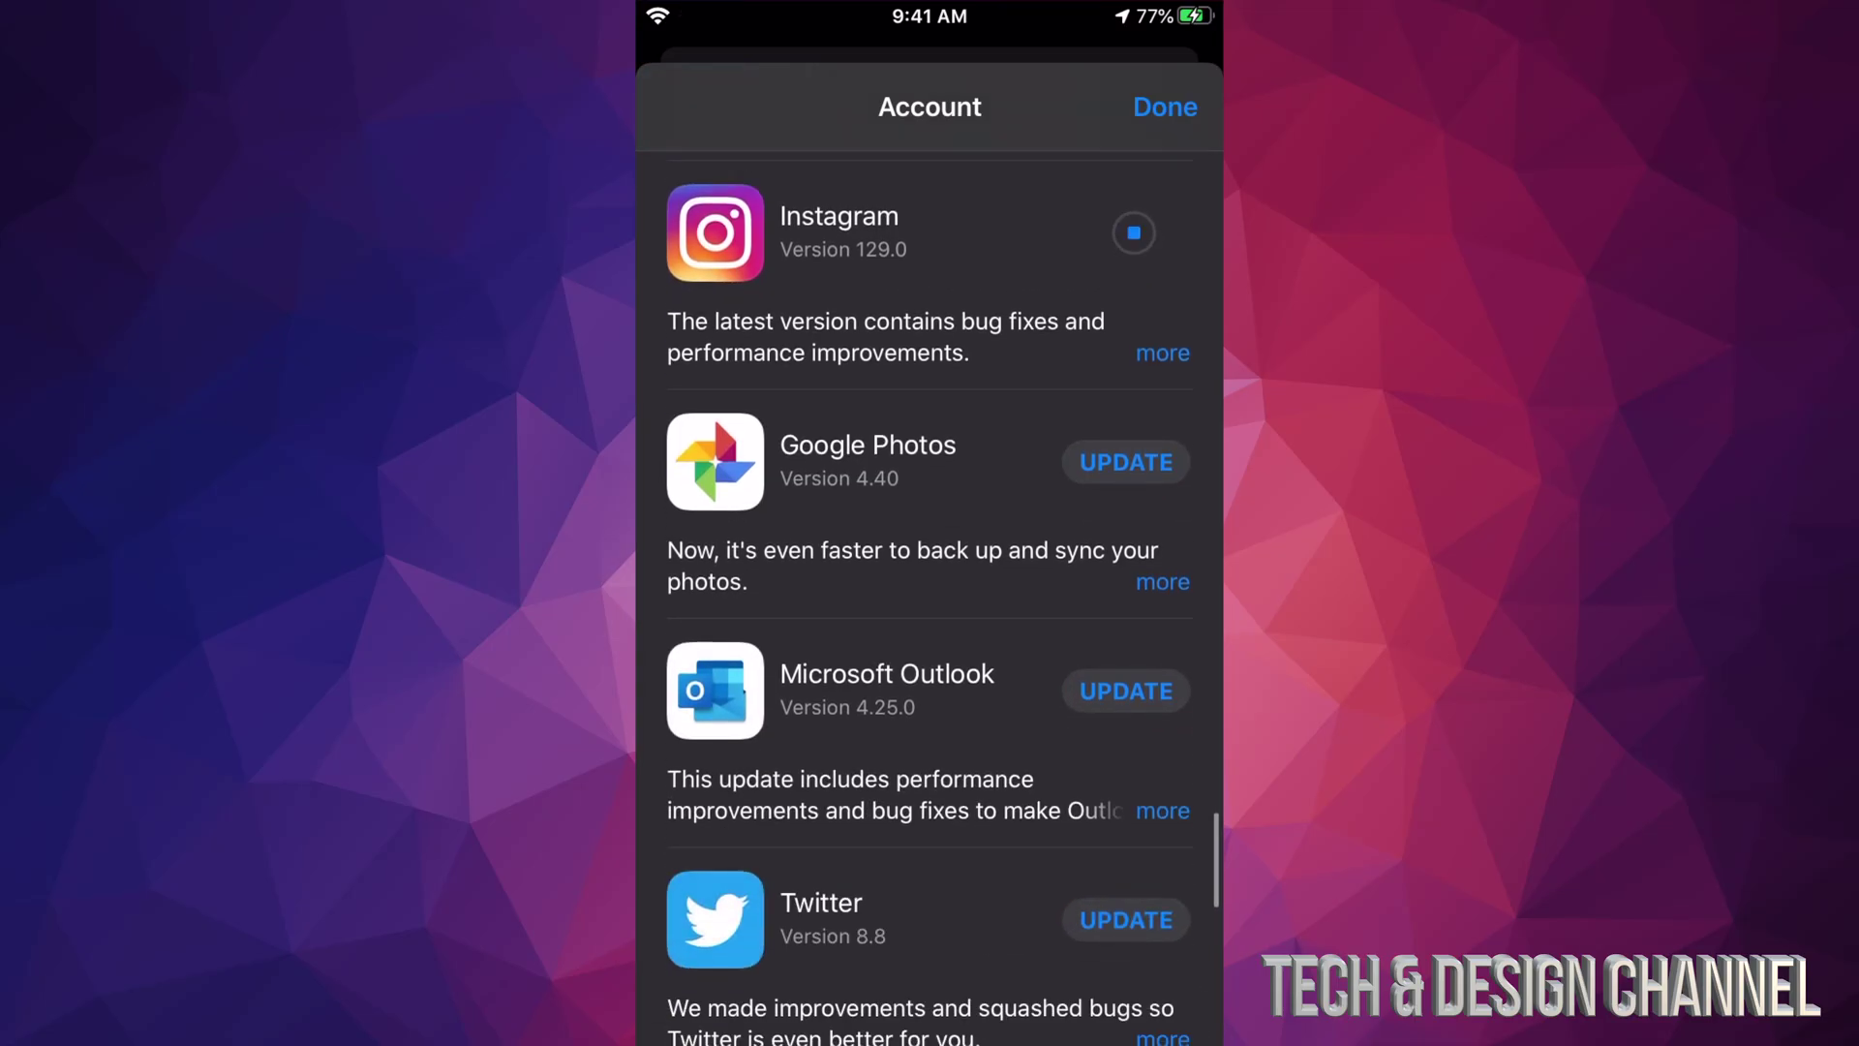
scroll(931, 581, down, 1)
click(1127, 340)
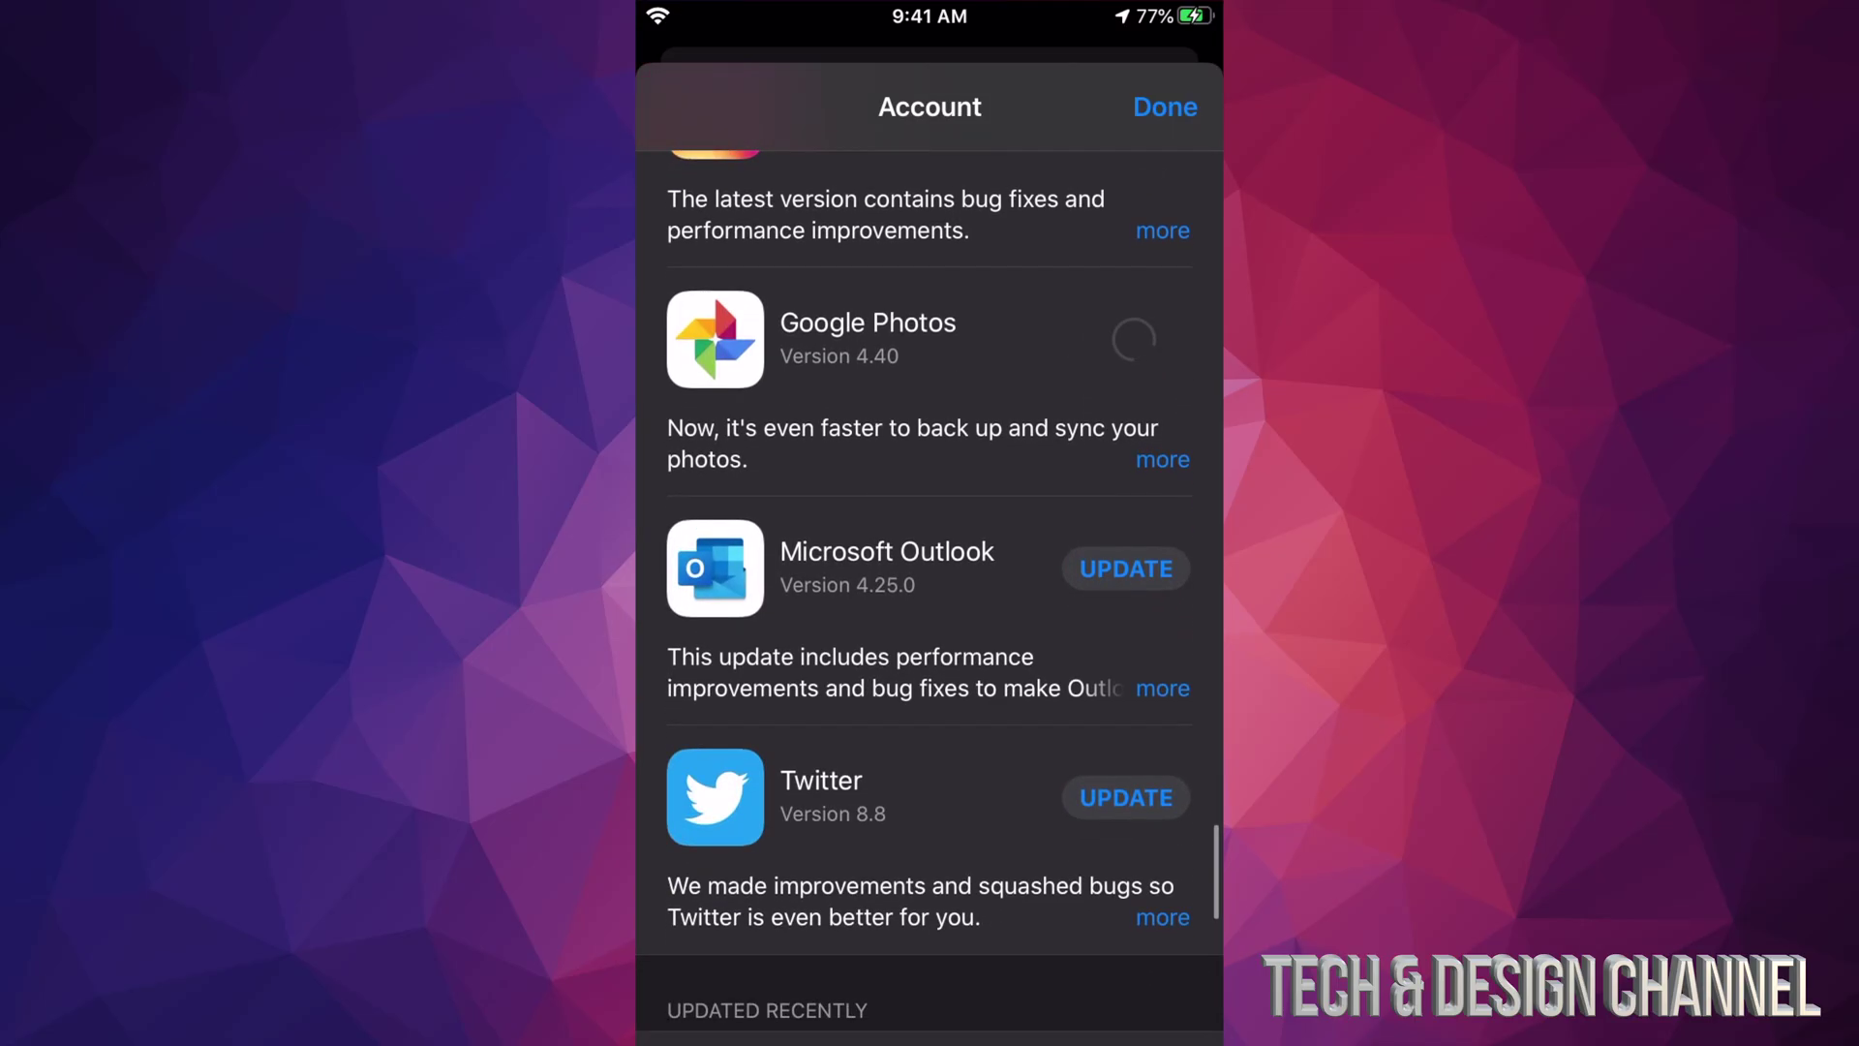
scroll(930, 581, down, 1)
click(1126, 391)
click(1126, 621)
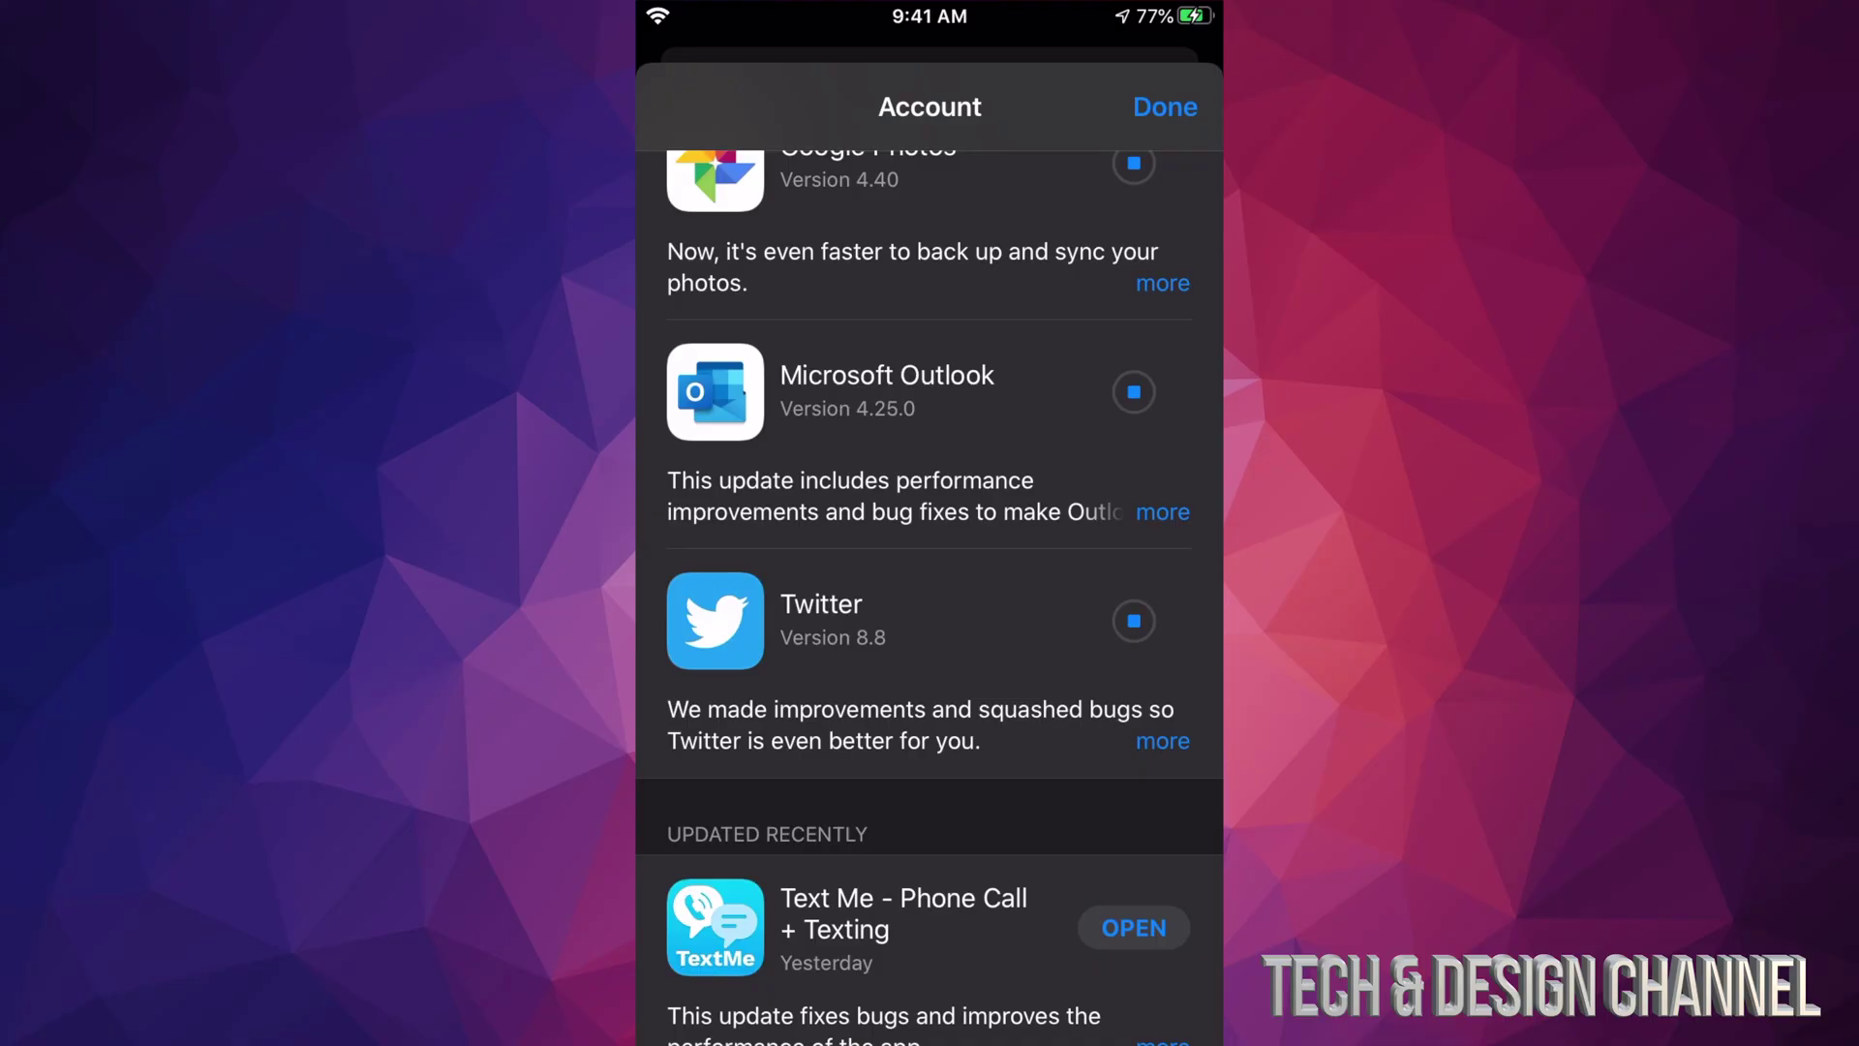
scroll(930, 580, up, 3)
scroll(929, 581, up, 3)
scroll(930, 581, up, 2)
scroll(930, 581, up, 2)
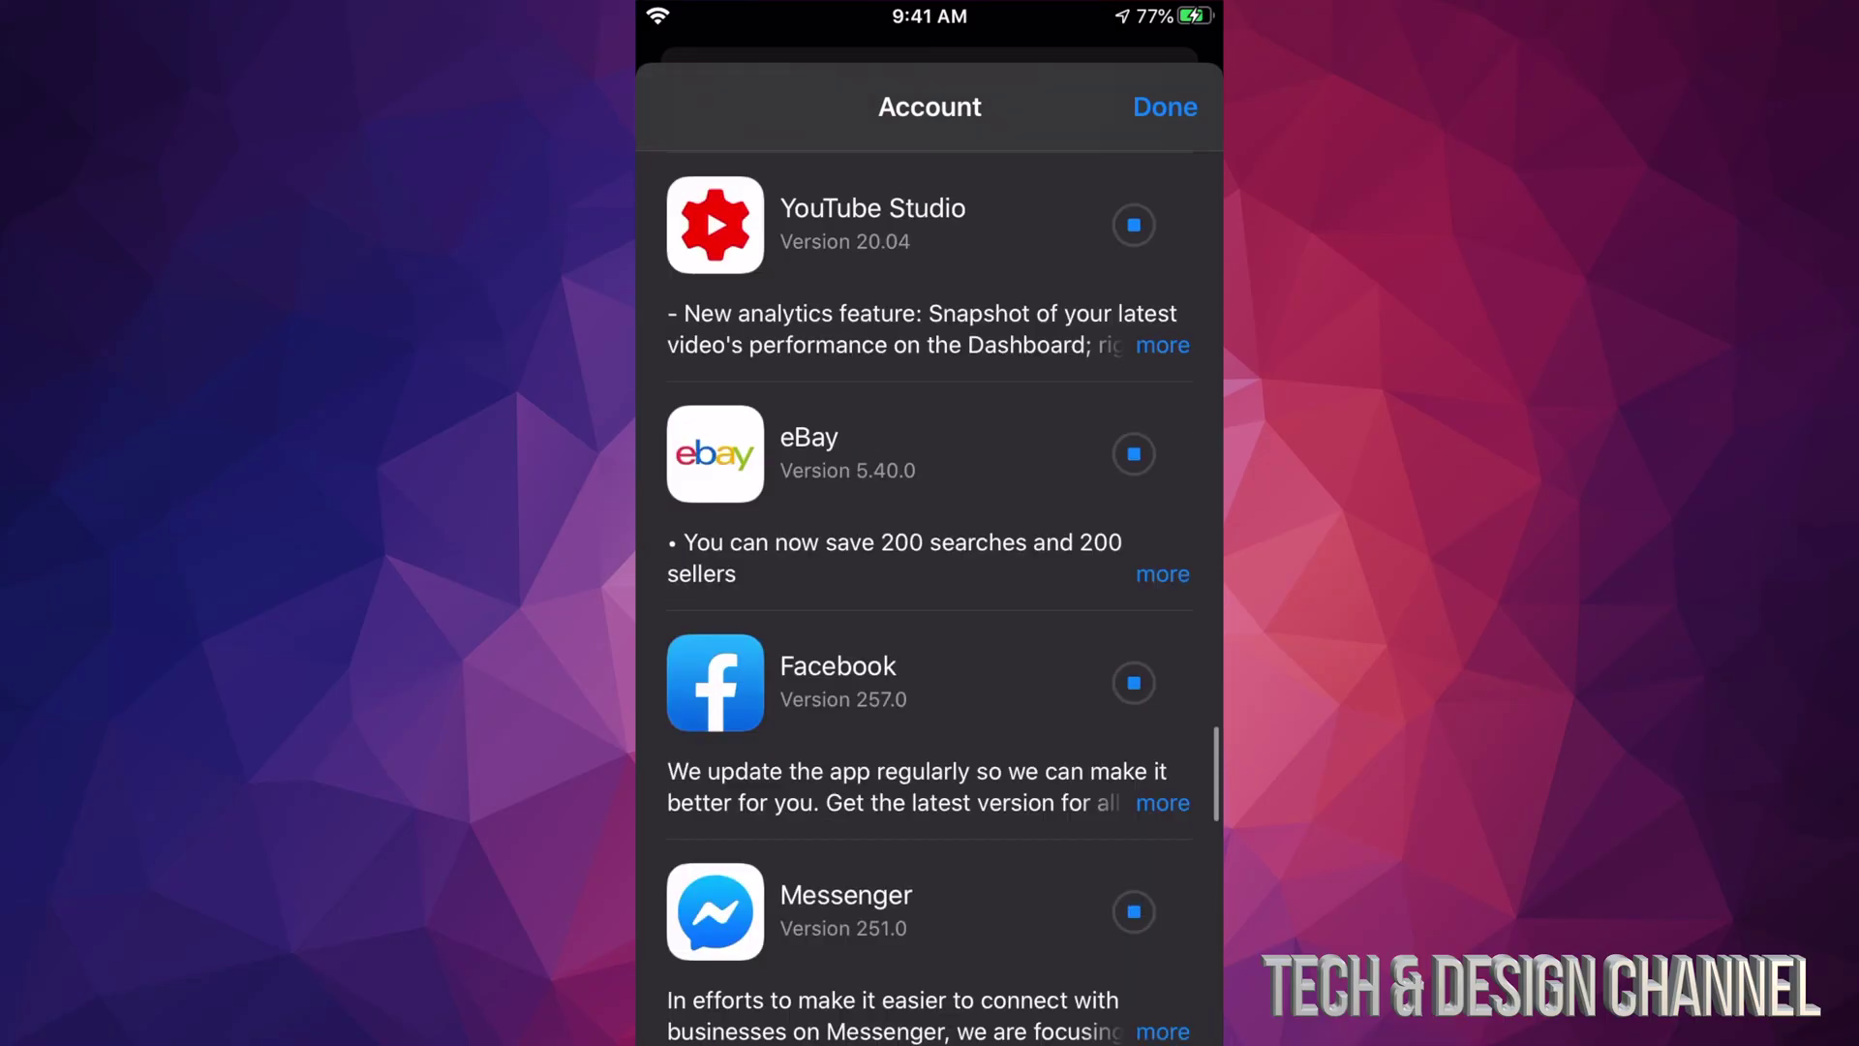
scroll(929, 581, up, 2)
scroll(930, 581, up, 2)
scroll(929, 582, up, 2)
scroll(929, 581, up, 2)
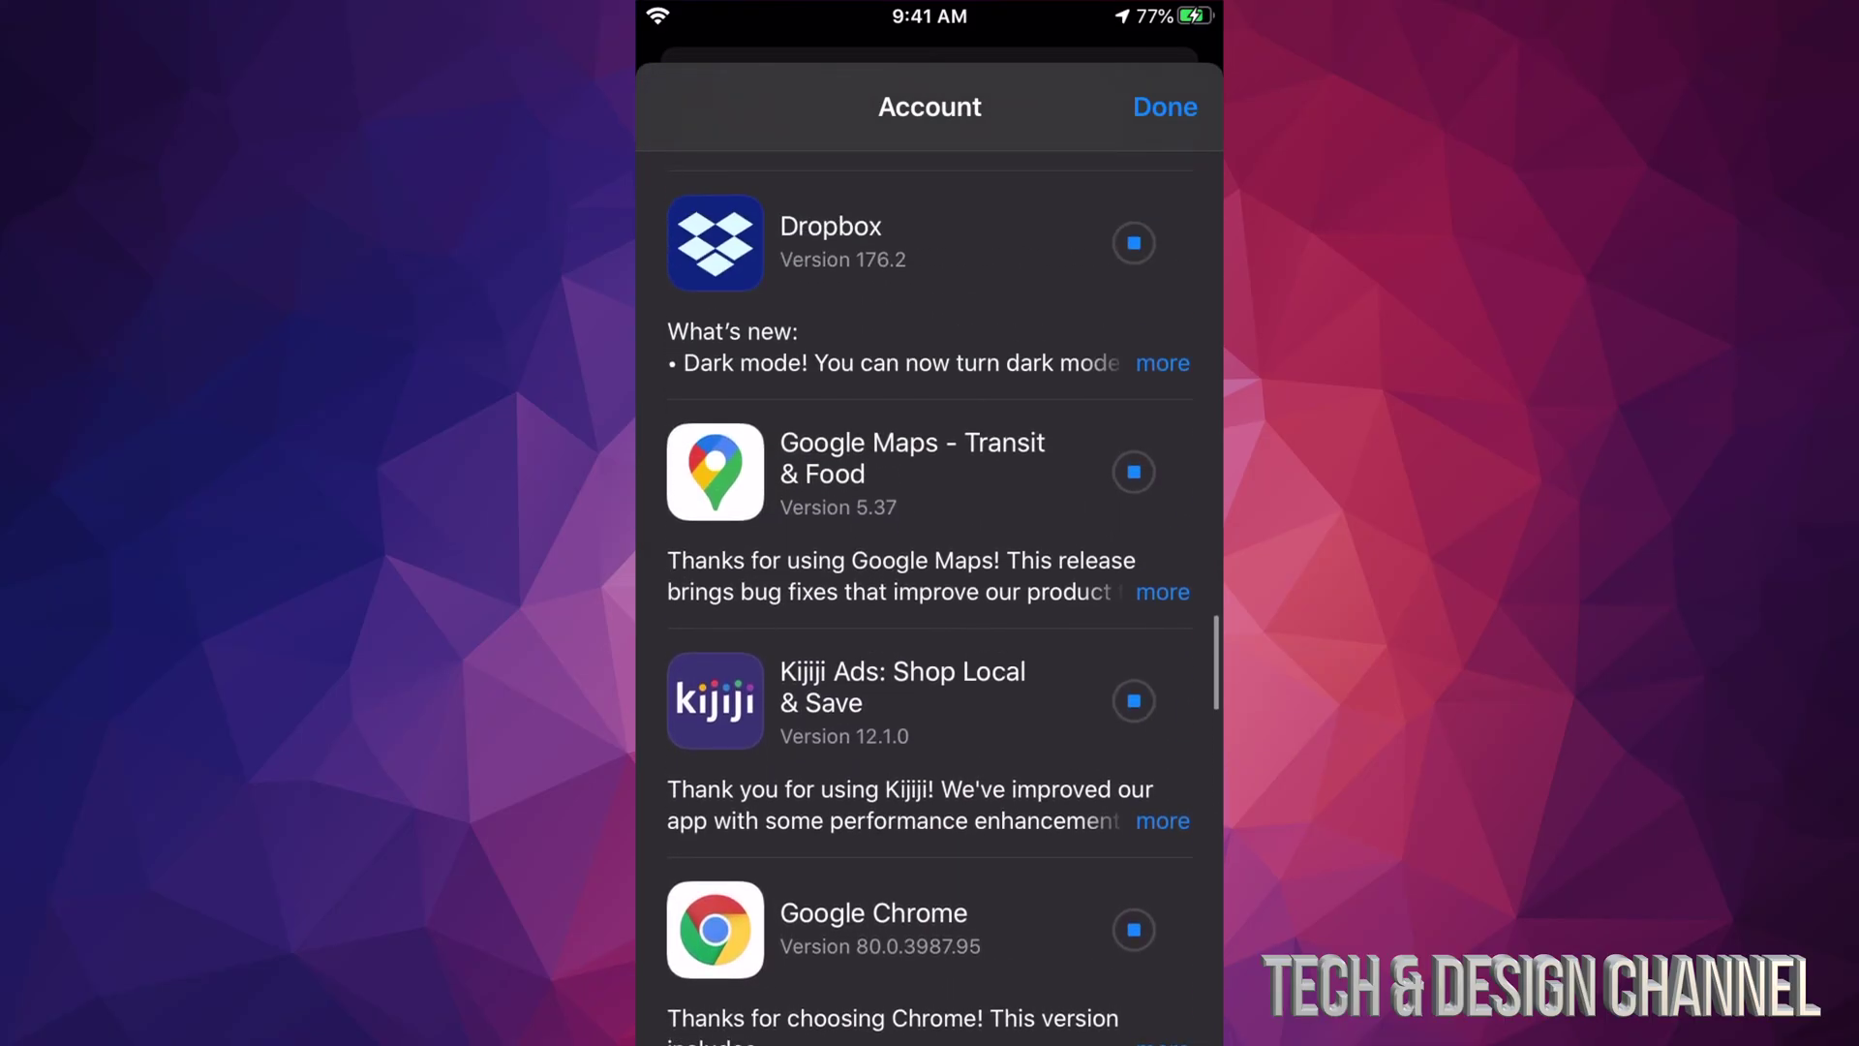
scroll(929, 581, up, 2)
scroll(929, 581, up, 2)
scroll(930, 581, up, 2)
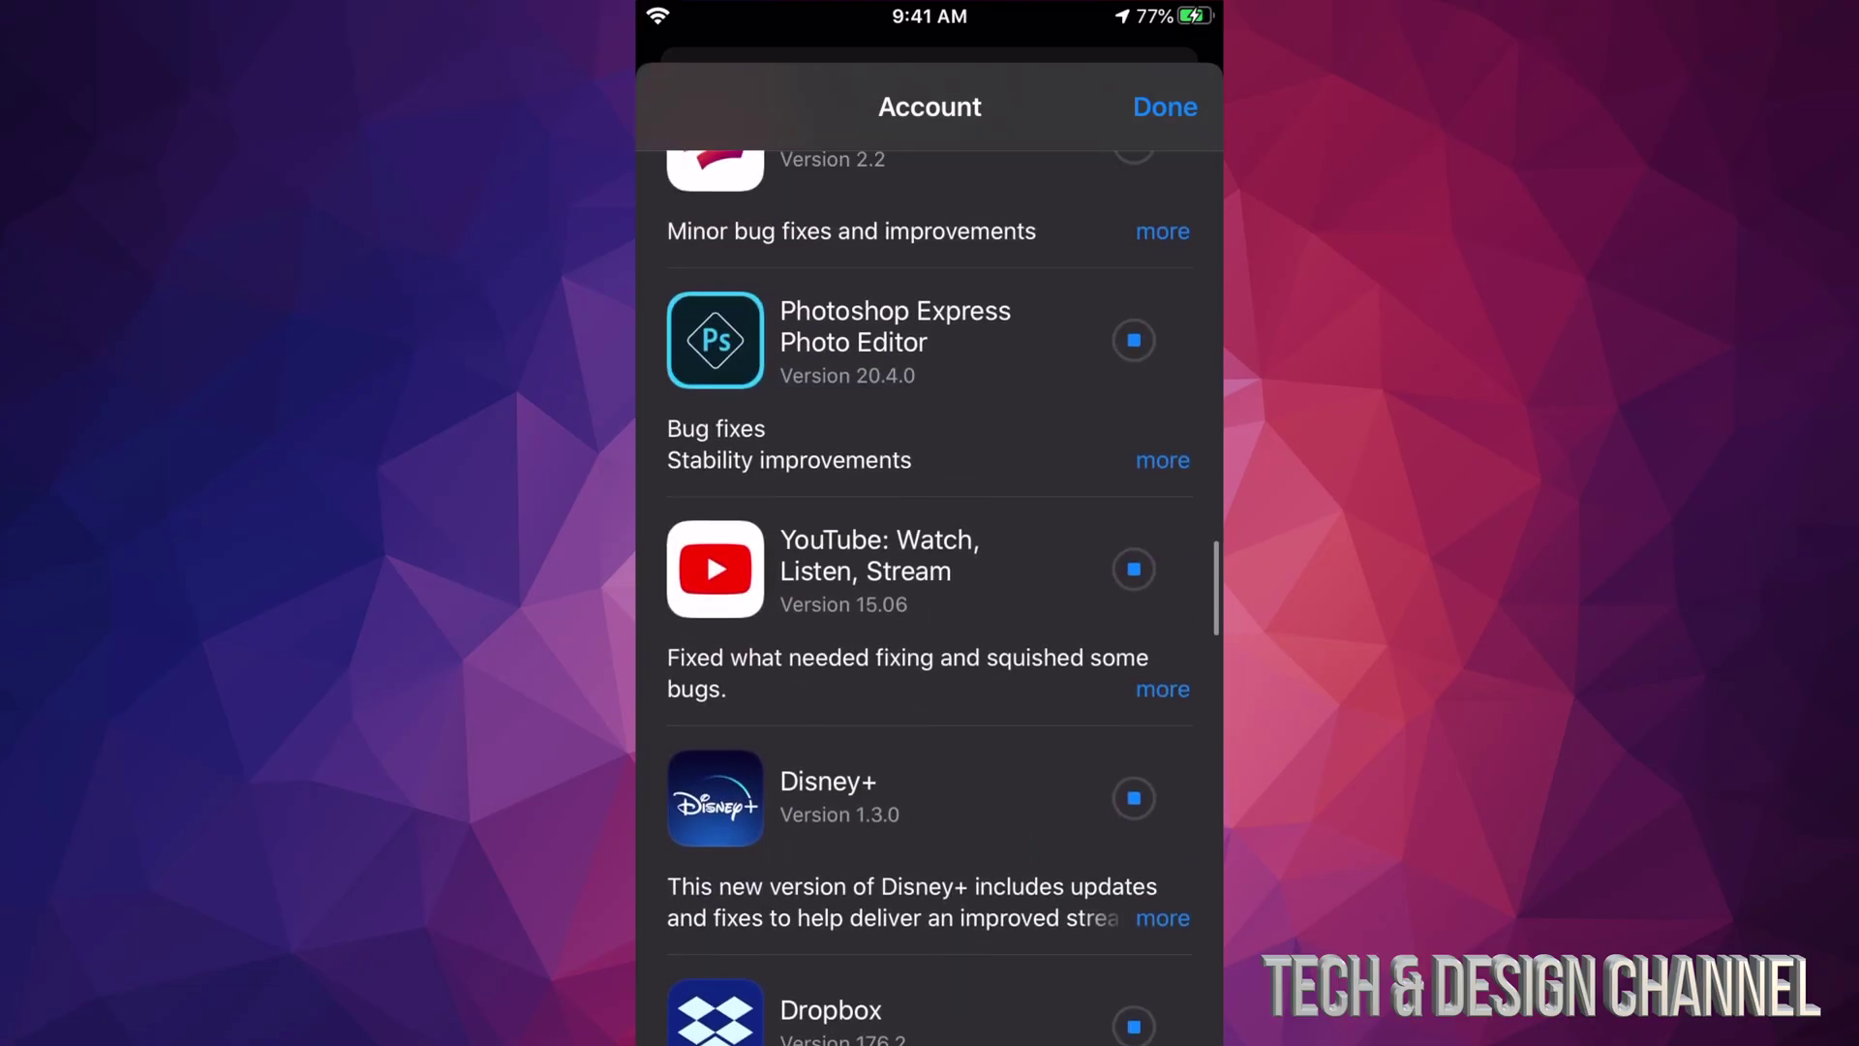
scroll(929, 582, up, 2)
scroll(930, 581, up, 2)
scroll(929, 582, up, 2)
scroll(930, 581, up, 2)
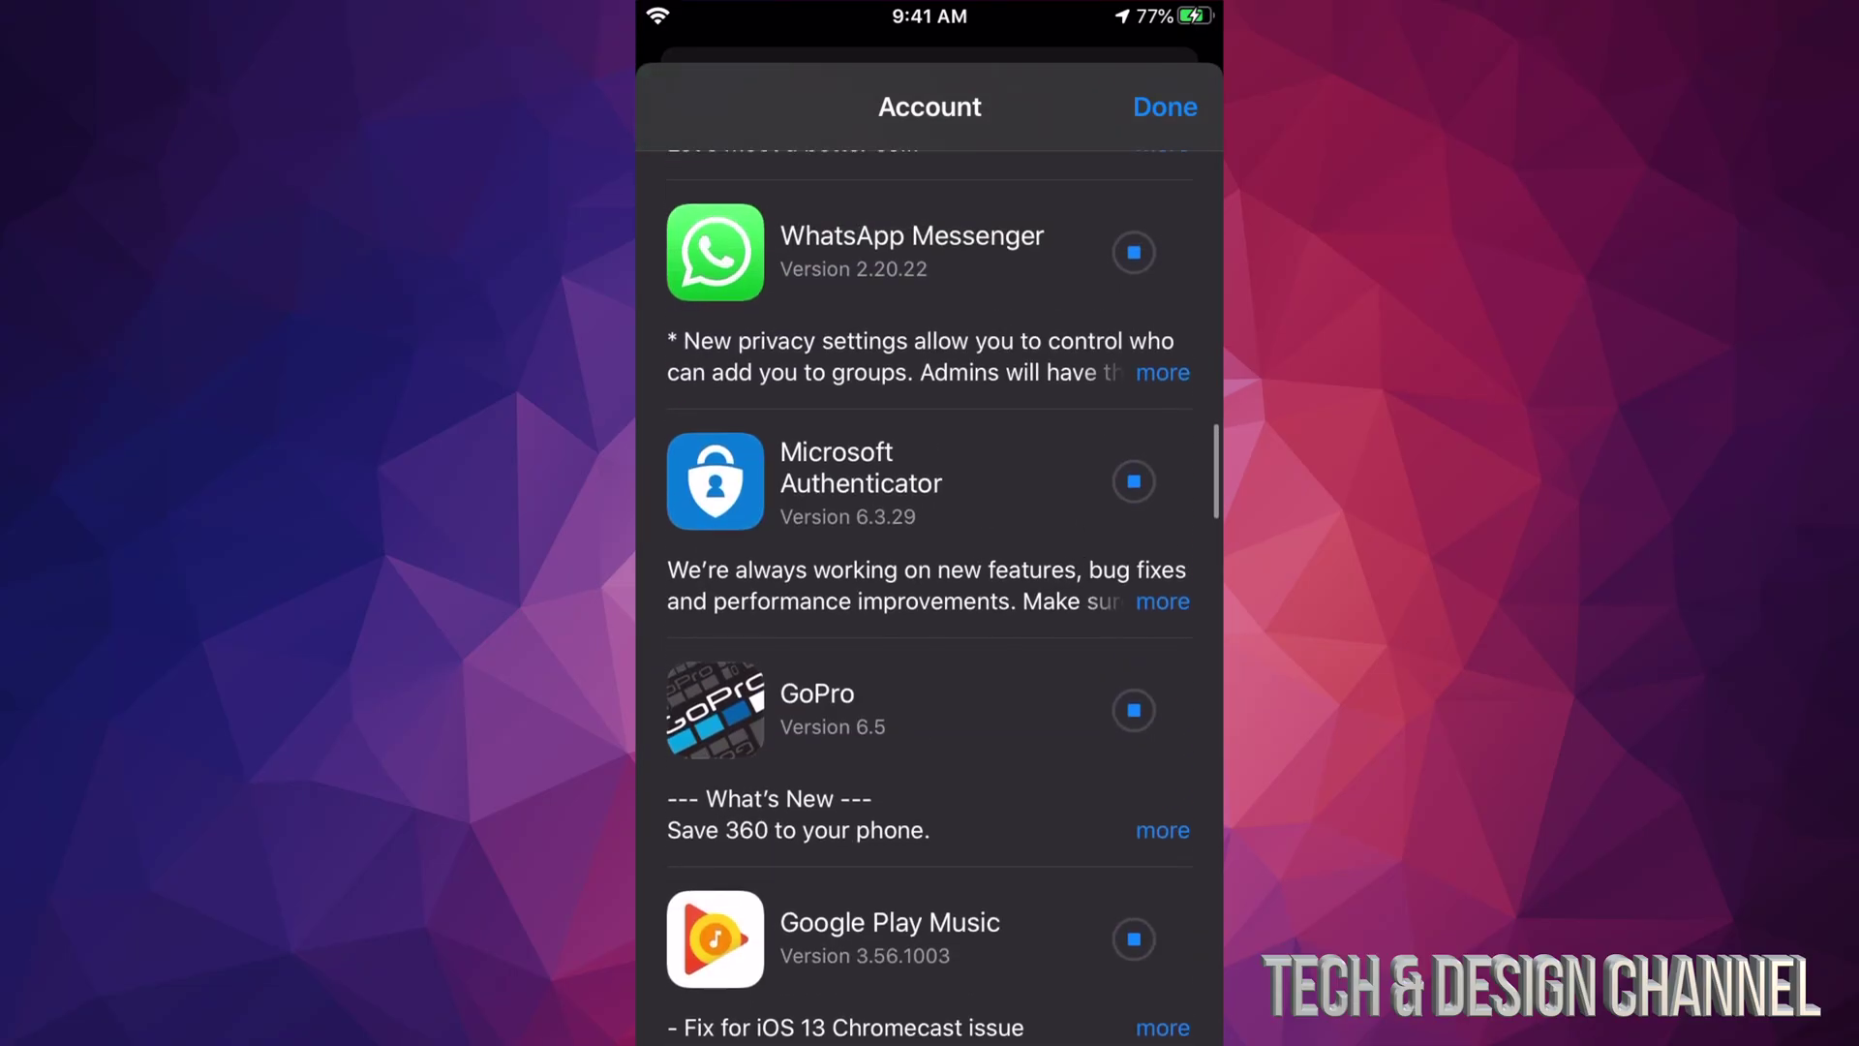
scroll(930, 582, up, 2)
scroll(931, 581, up, 2)
scroll(931, 581, up, 2)
scroll(930, 582, up, 2)
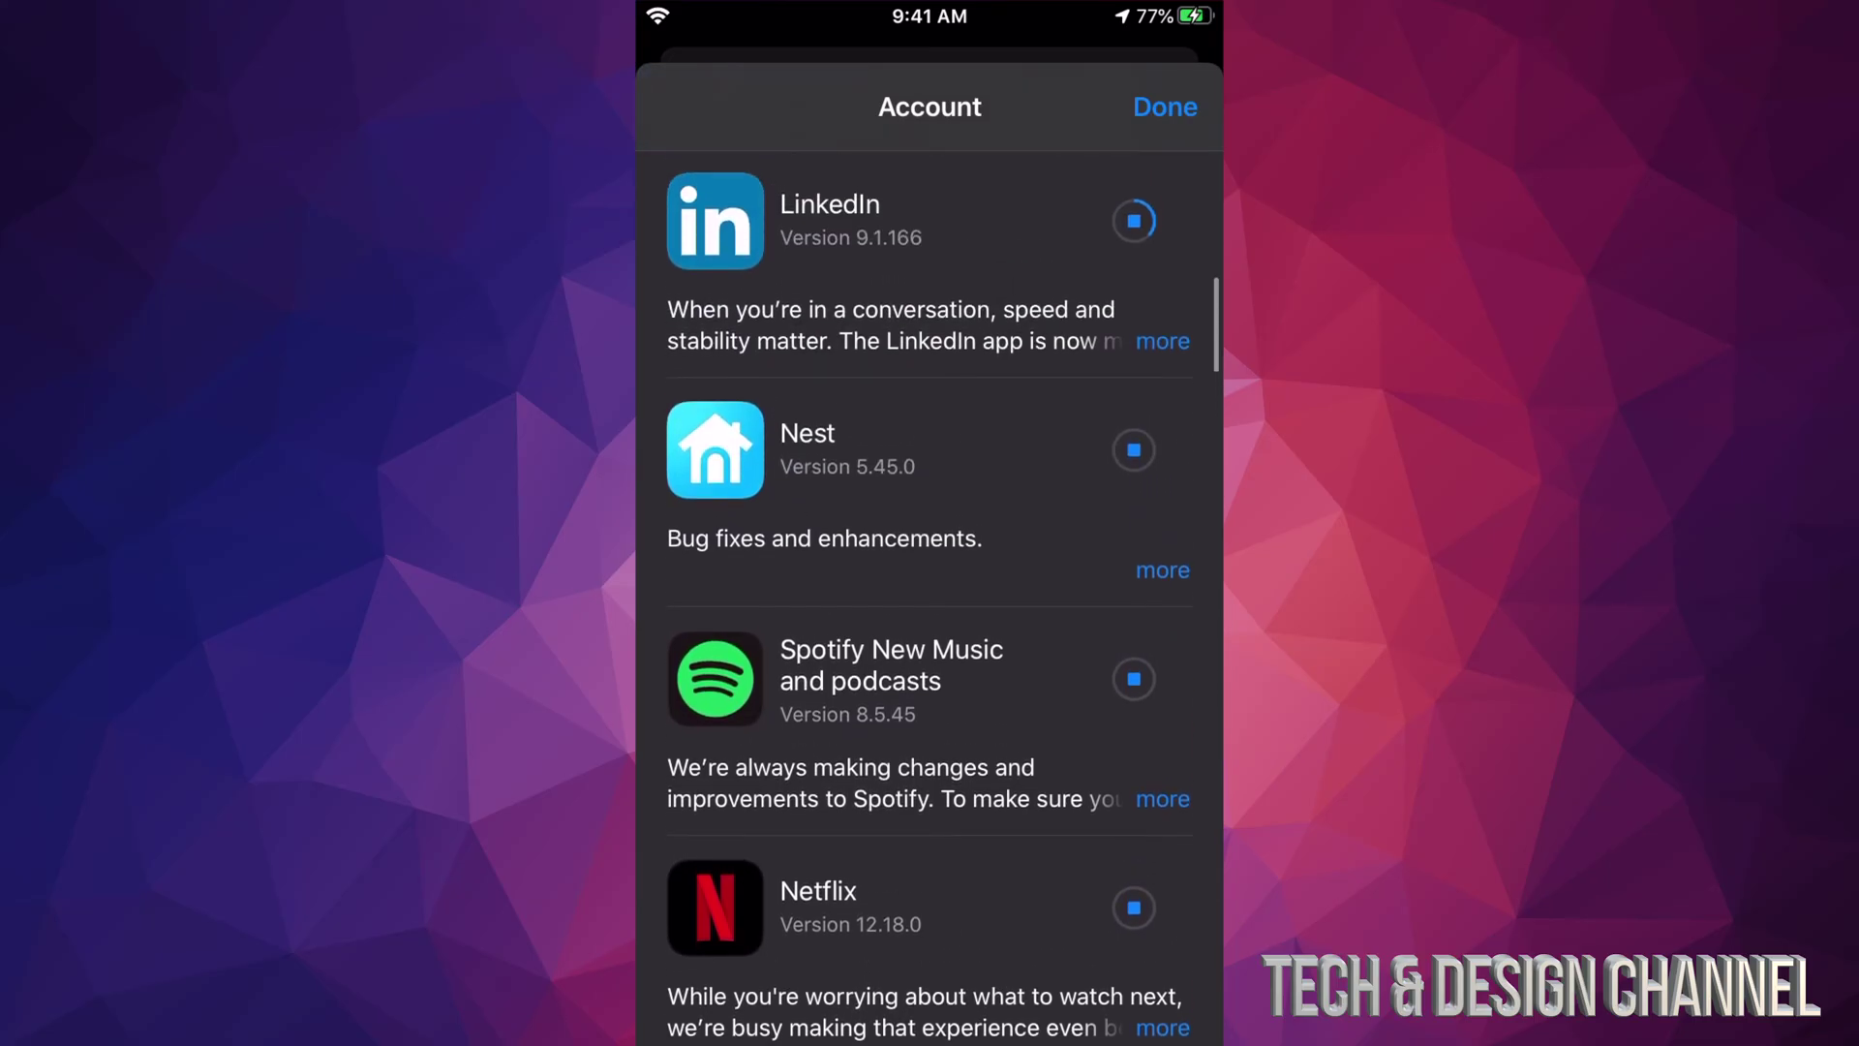
scroll(929, 581, up, 2)
scroll(930, 582, up, 2)
scroll(930, 582, up, 2)
scroll(930, 581, up, 2)
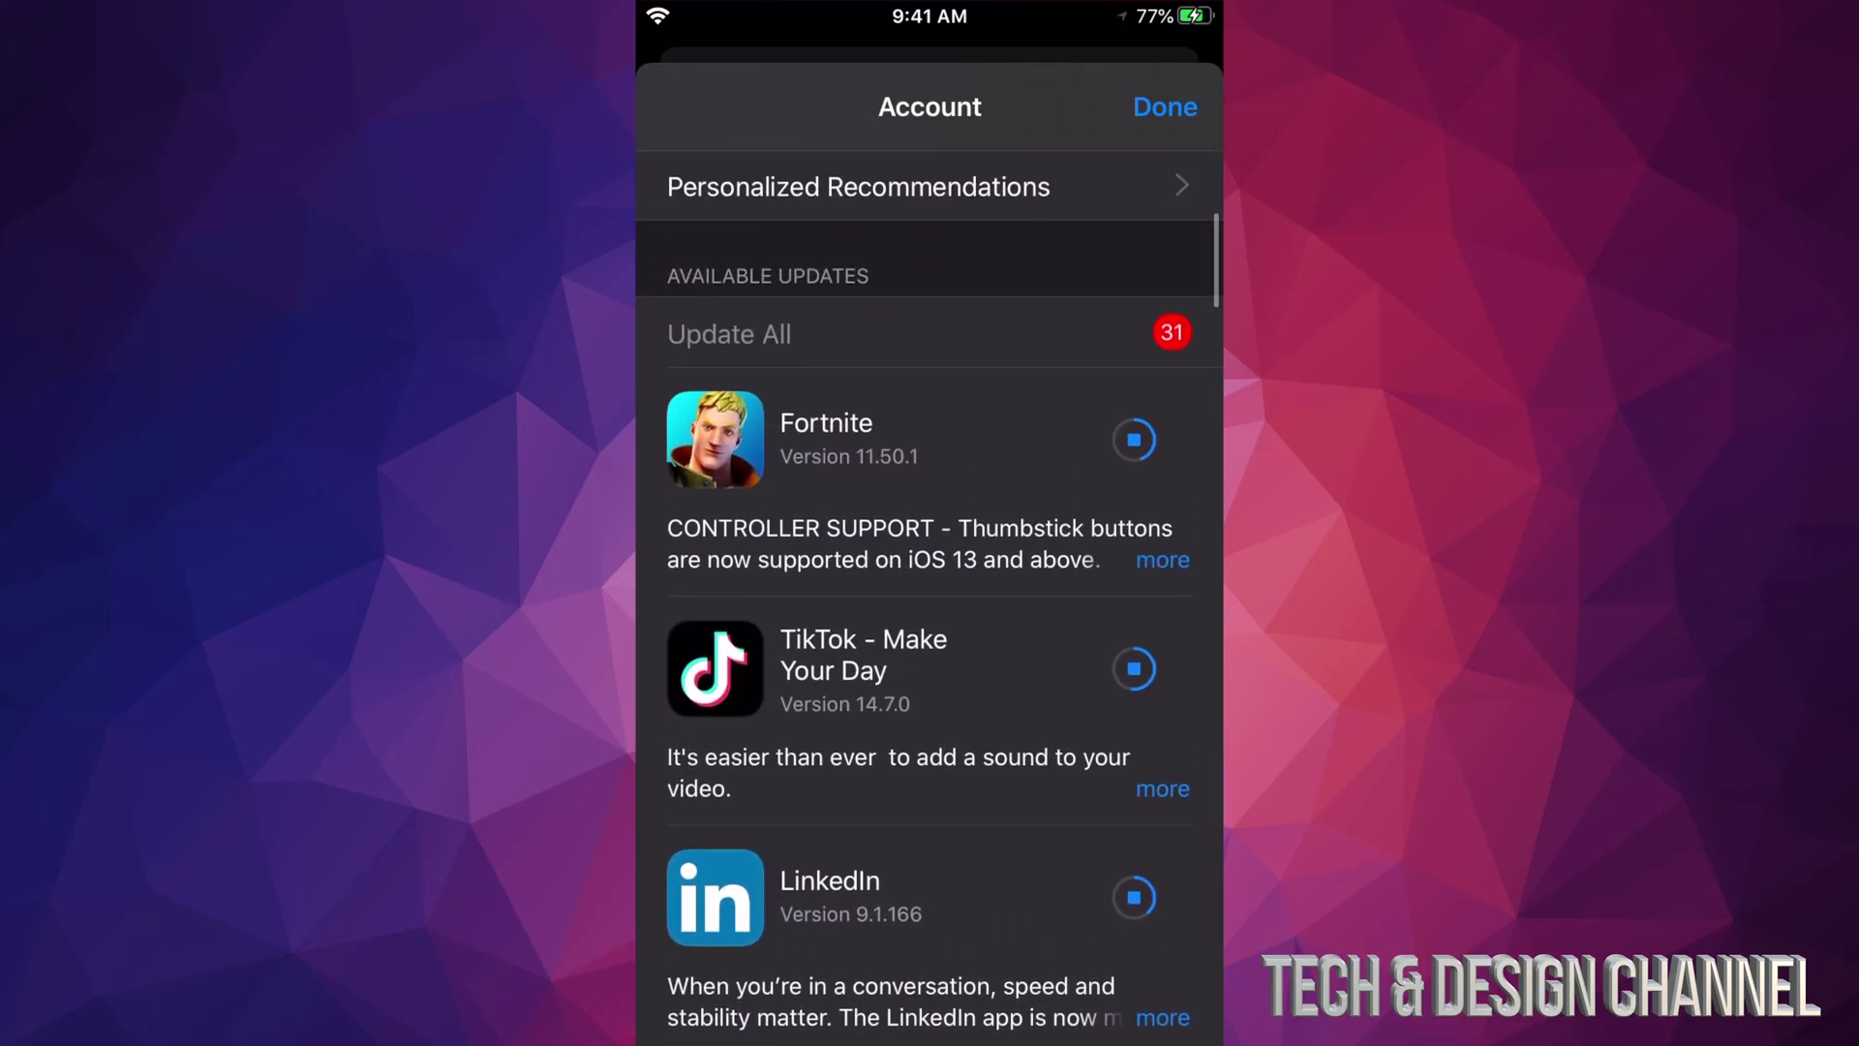